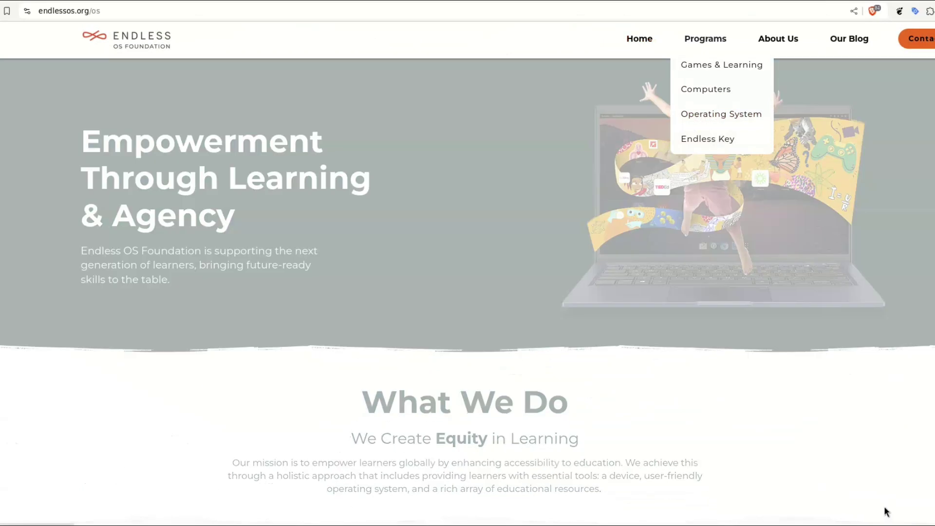
# Scroll through the Cost-free, Accessible and Content sections, then back up to Easy to download
pyautogui.scroll(-7, 886, 511)
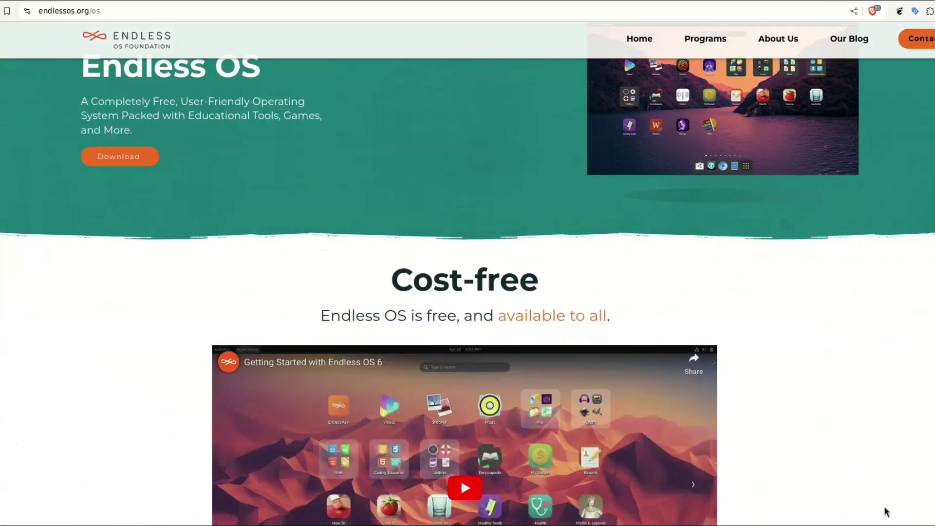
pyautogui.scroll(-15, 885, 511)
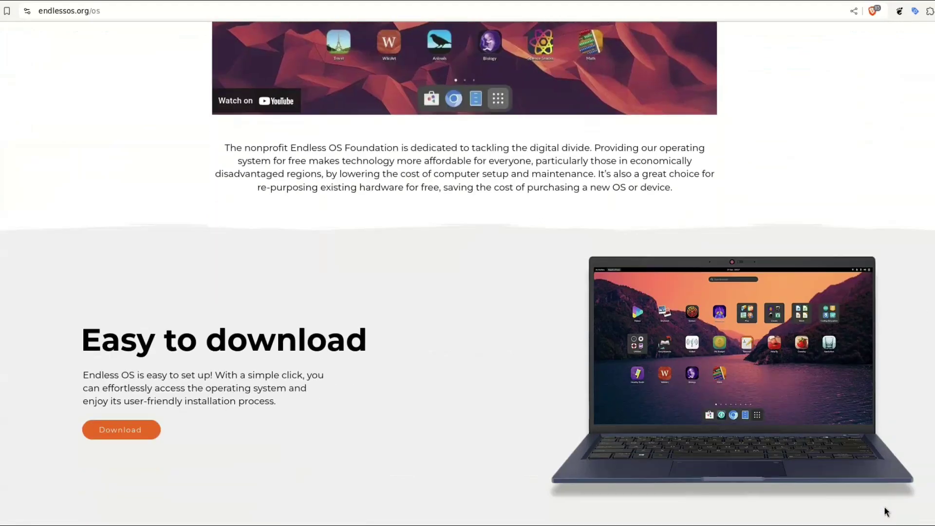
pyautogui.scroll(-15, 885, 508)
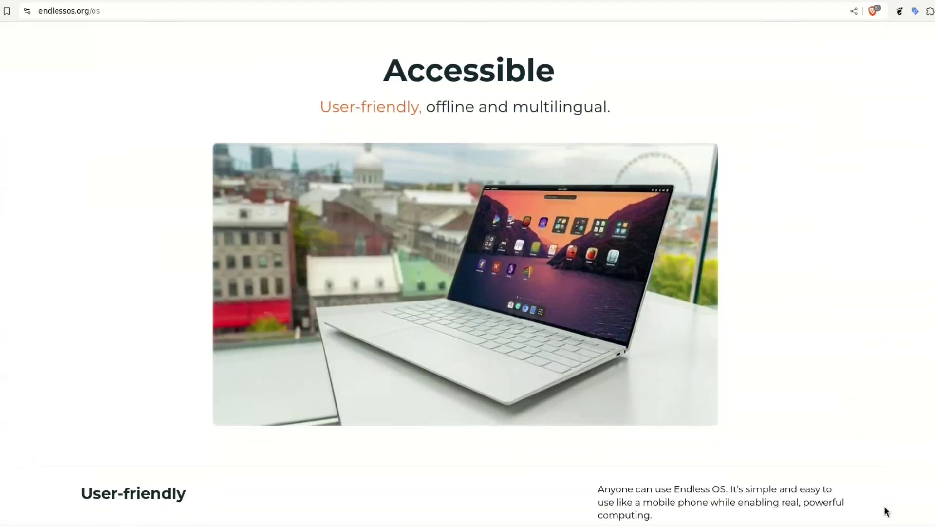
pyautogui.scroll(-1, 886, 512)
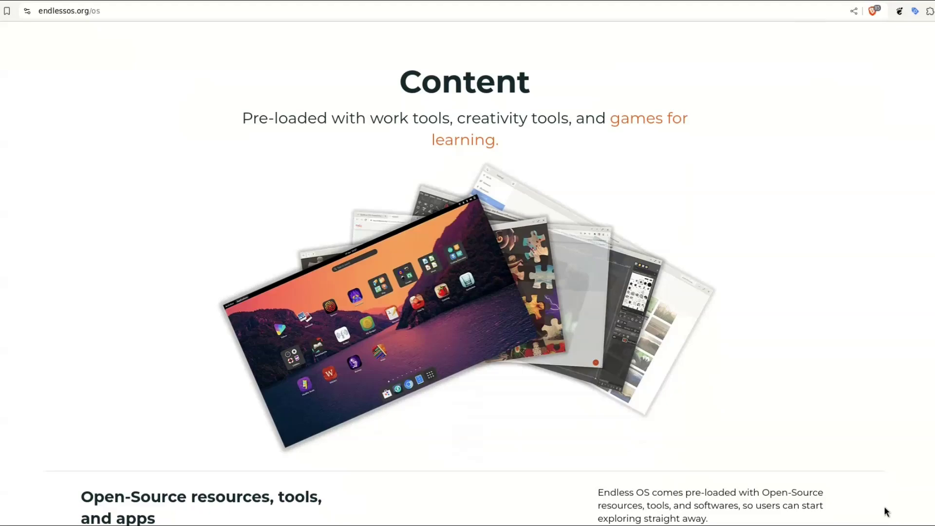
pyautogui.scroll(12, 887, 511)
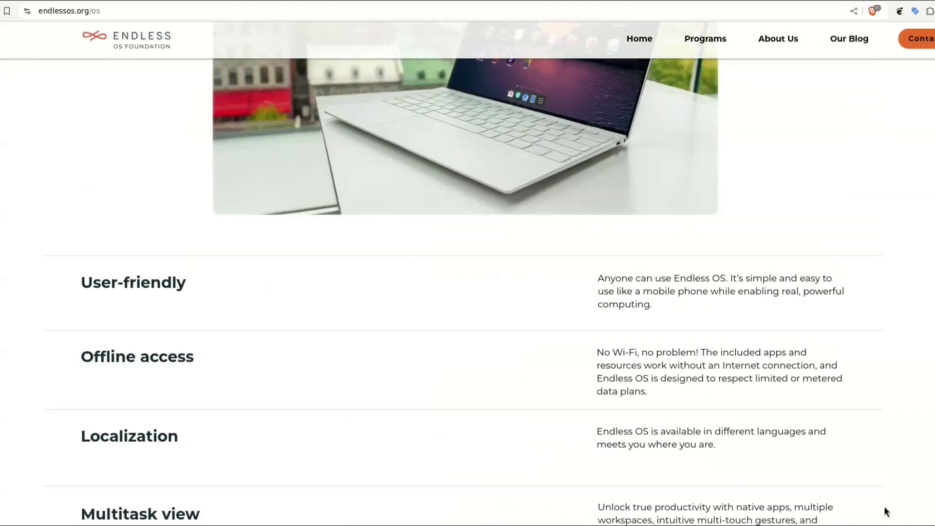
pyautogui.scroll(8, 886, 512)
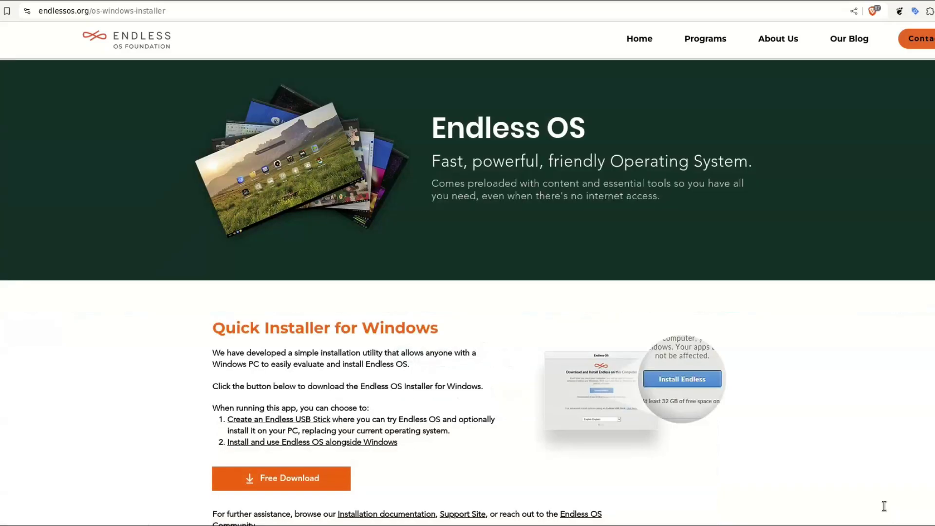
# Scroll down the Windows installer page to the Advanced download options with ISO Download
pyautogui.scroll(-1, 886, 512)
pyautogui.scroll(-2, 884, 506)
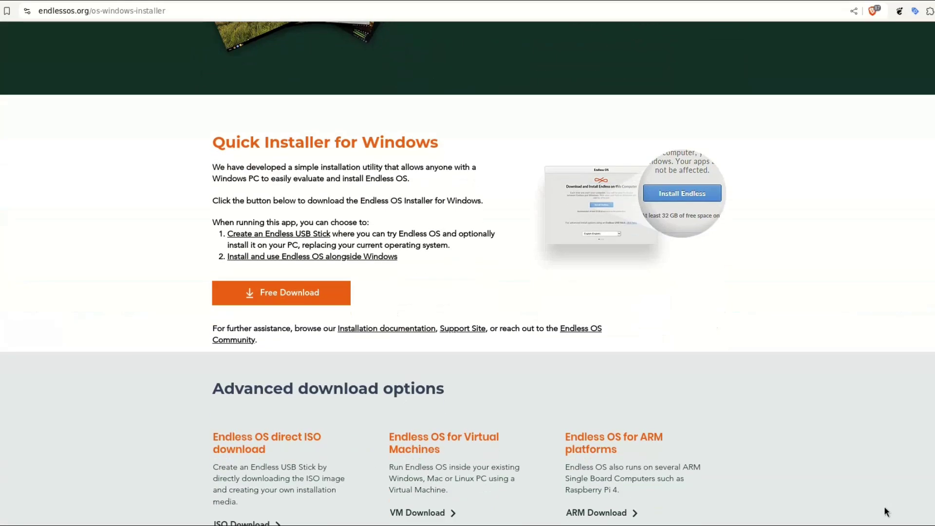
pyautogui.scroll(-3, 885, 510)
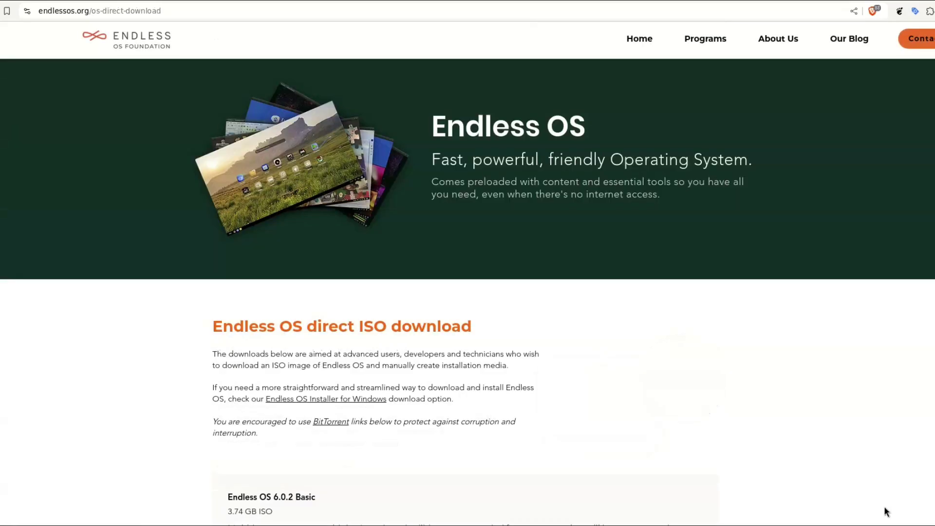
pyautogui.scroll(-6, 887, 511)
pyautogui.scroll(-1, 886, 508)
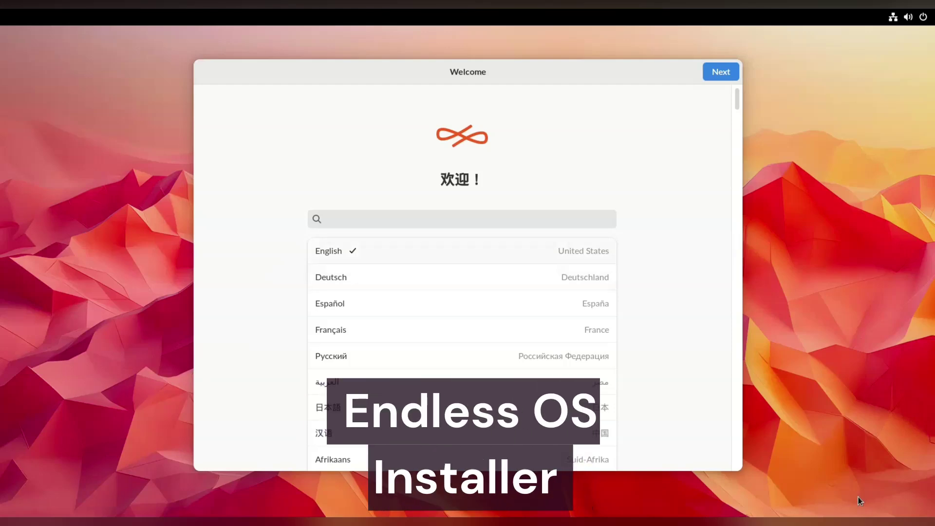
# Keep English as the language and choose to reformat the computer with Endless OS
pyautogui.press('Return')
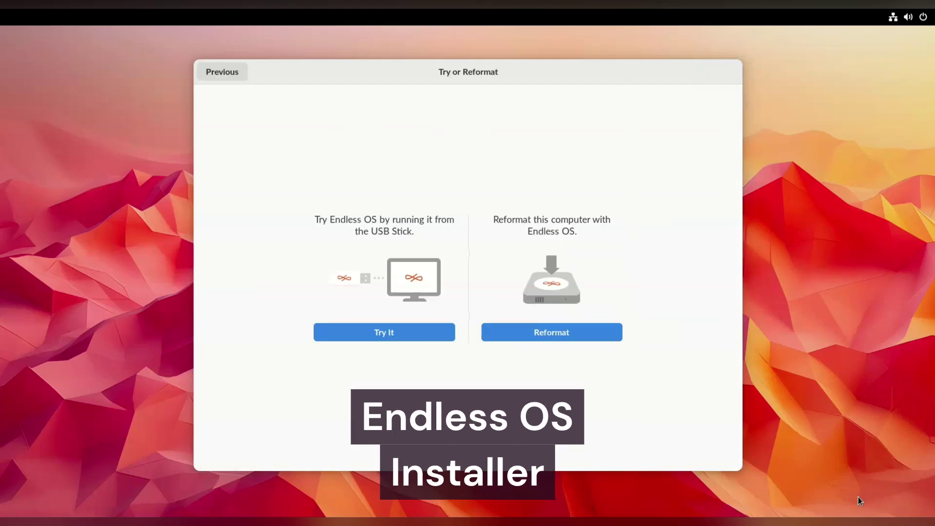
pyautogui.press('Tab')
pyautogui.press('Return')
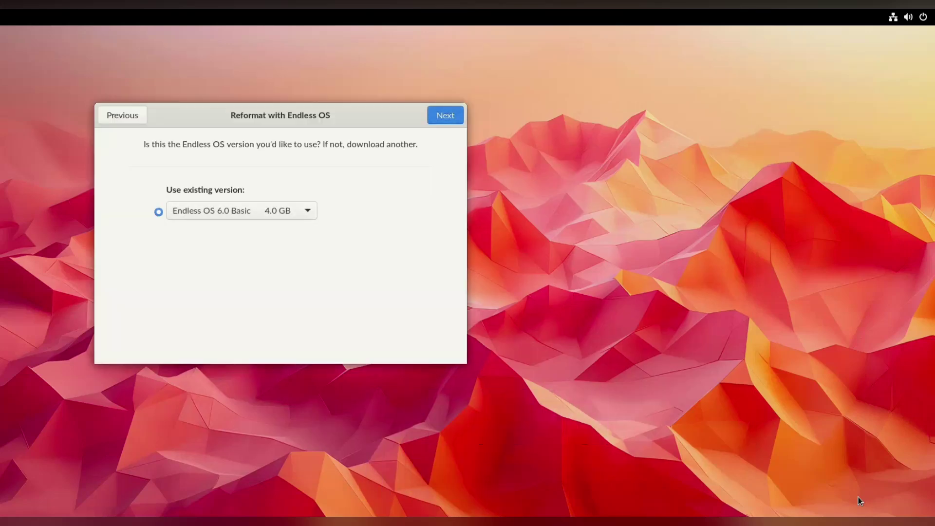
# Keep Endless OS 6.0 Basic, agree to erasing all files, and start reformatting the VirtIO Disk
pyautogui.press('Return')
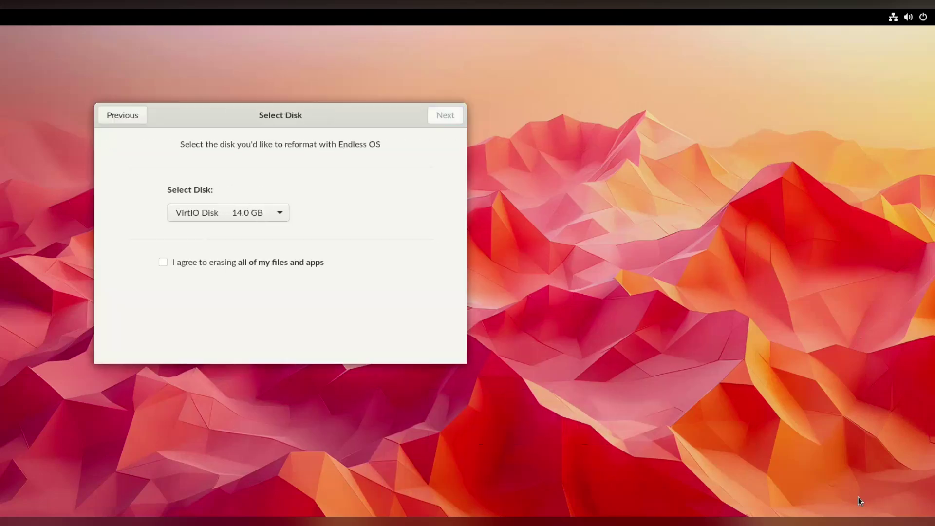
pyautogui.press('Tab')
pyautogui.press('space')
pyautogui.press('Return')
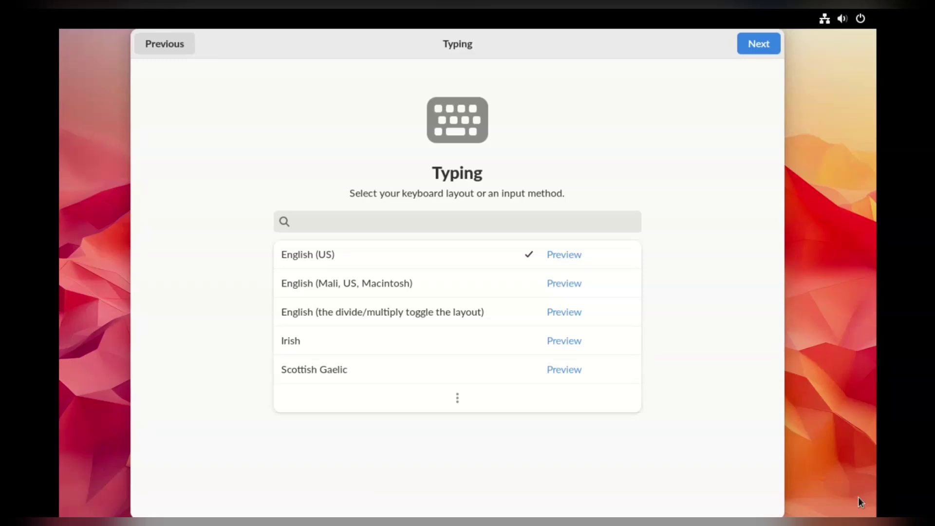
# Keep English (US) keyboard, accept the terms, keep privacy options on and Melbourne time zone
pyautogui.press('Return')
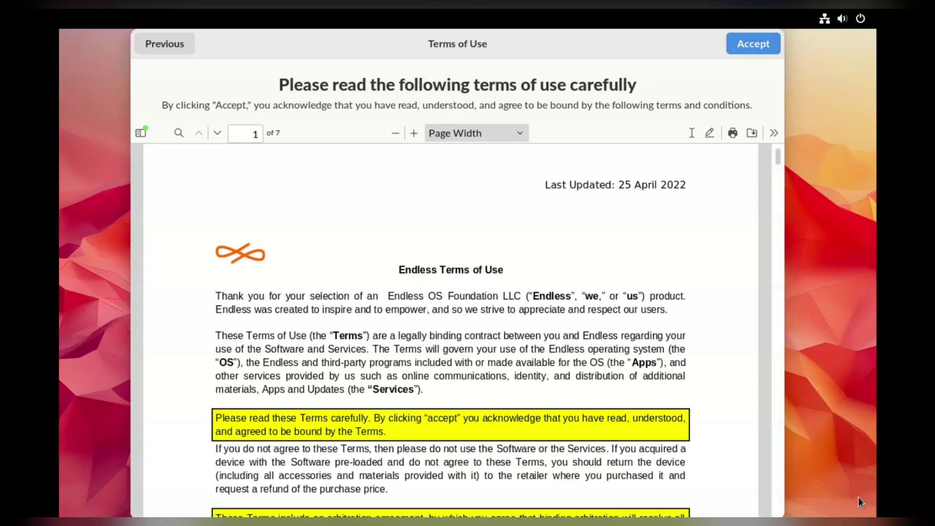
pyautogui.press('Return')
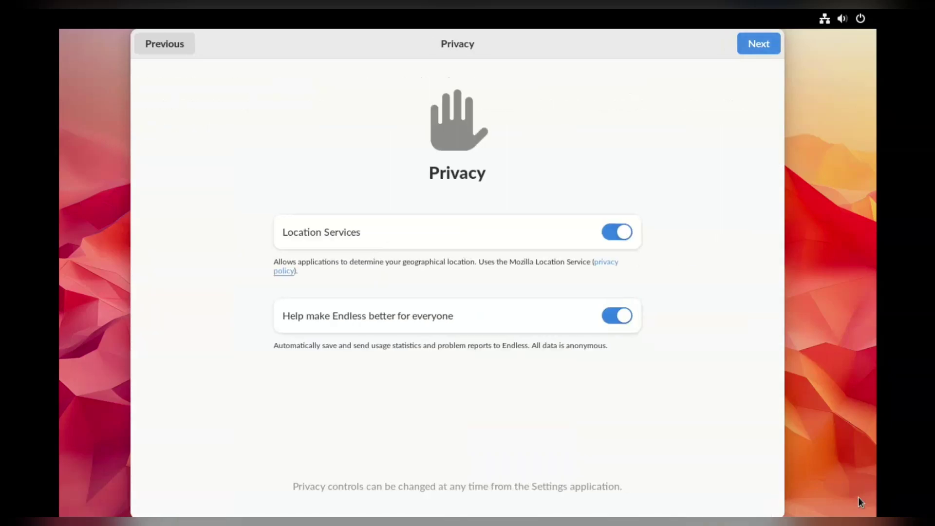
pyautogui.press('Return')
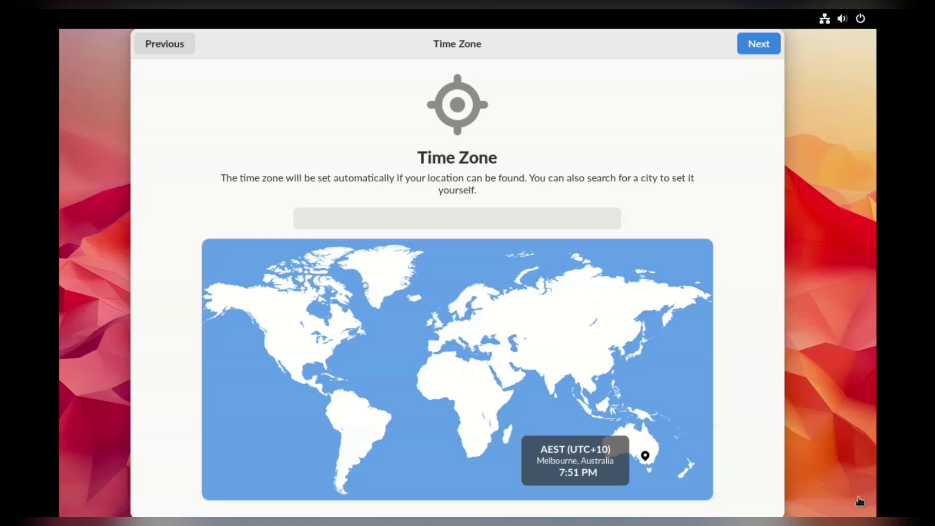
pyautogui.press('Return')
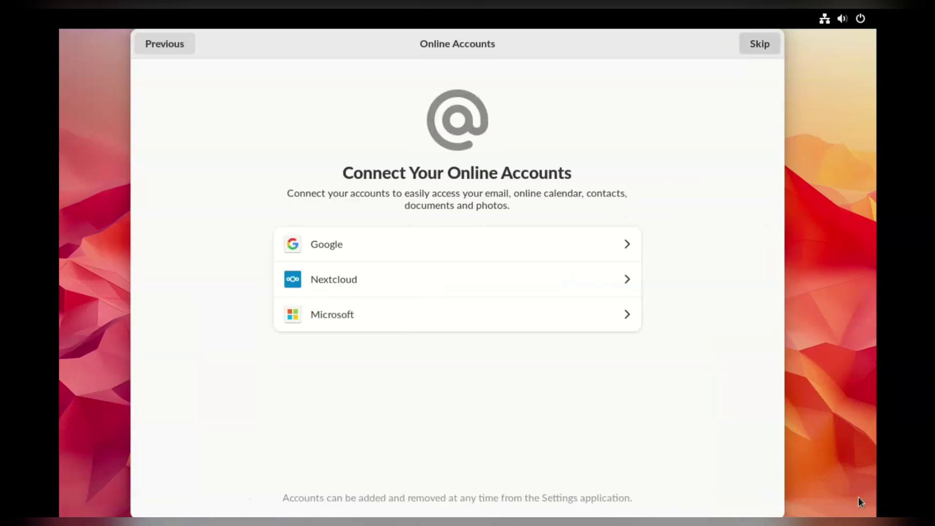
# Skip online accounts, enter the account's full name, and turn on setting a password
pyautogui.press('Return')
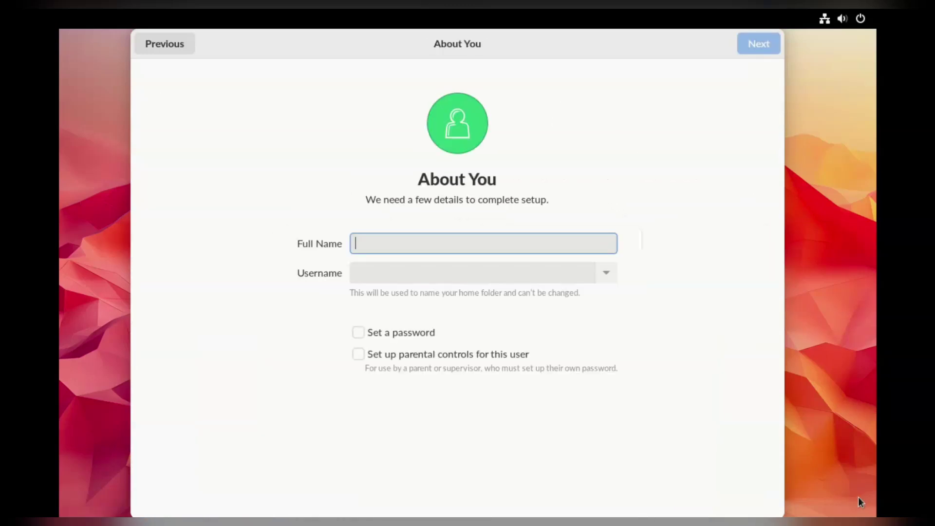
pyautogui.write('Dad')
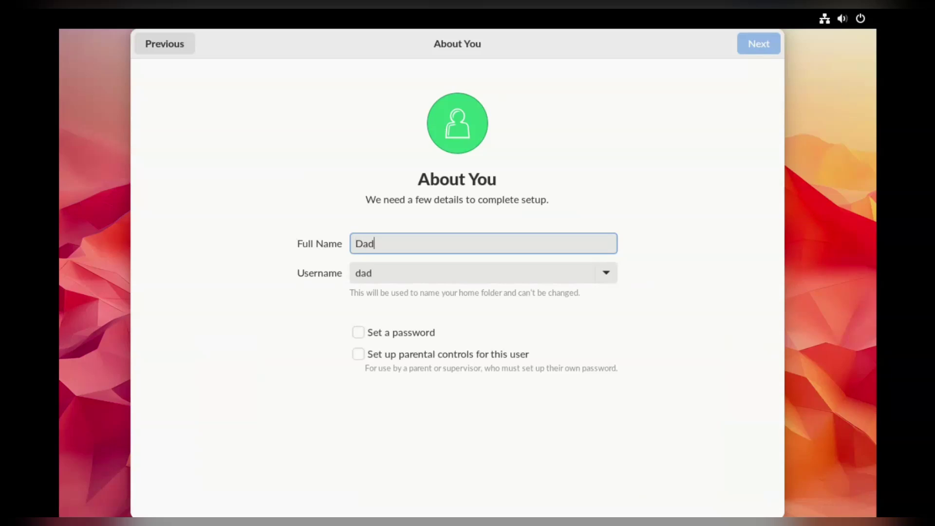
pyautogui.press('Tab')
pyautogui.press('Tab')
pyautogui.press('Tab')
pyautogui.press('space')
pyautogui.press('Return')
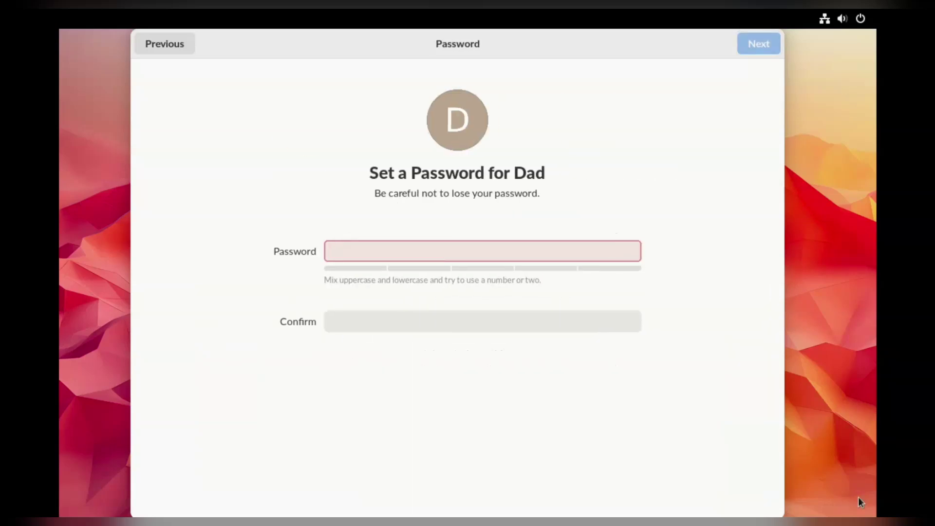
# Enter and confirm the account password so they match, then finish setup
pyautogui.write('admin1')
pyautogui.press('Tab')
pyautogui.write('admin1')
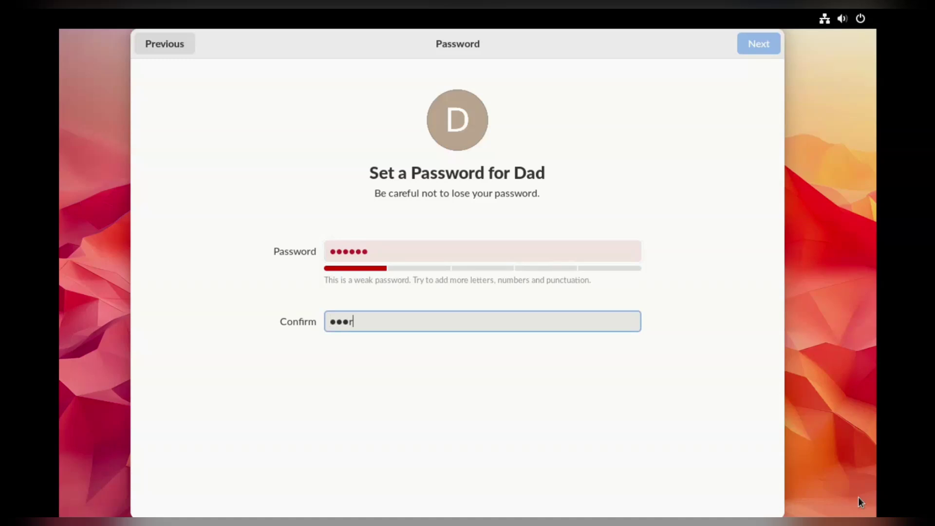
pyautogui.hotkey('shift', 'Tab')
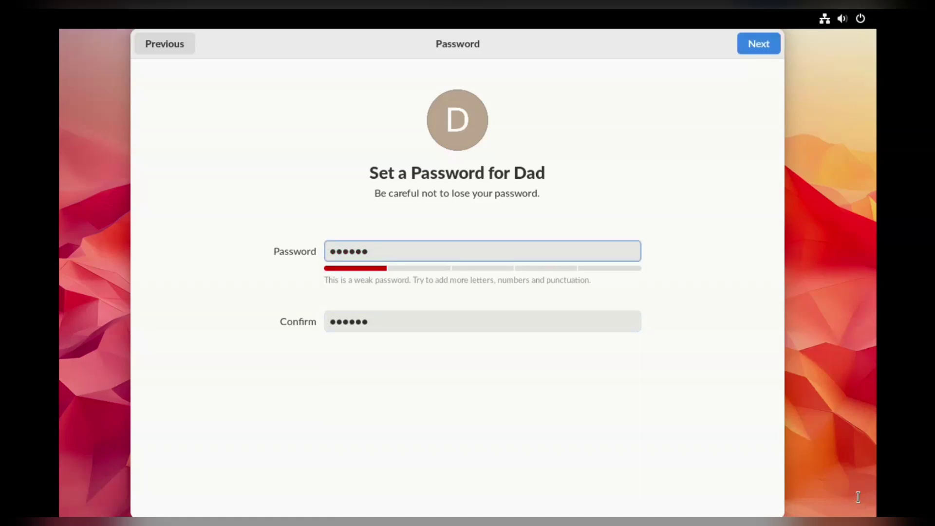
pyautogui.press('Tab')
pyautogui.hotkey('shift', 'Tab')
pyautogui.write('●●●●●●●●●●')
pyautogui.press('Tab')
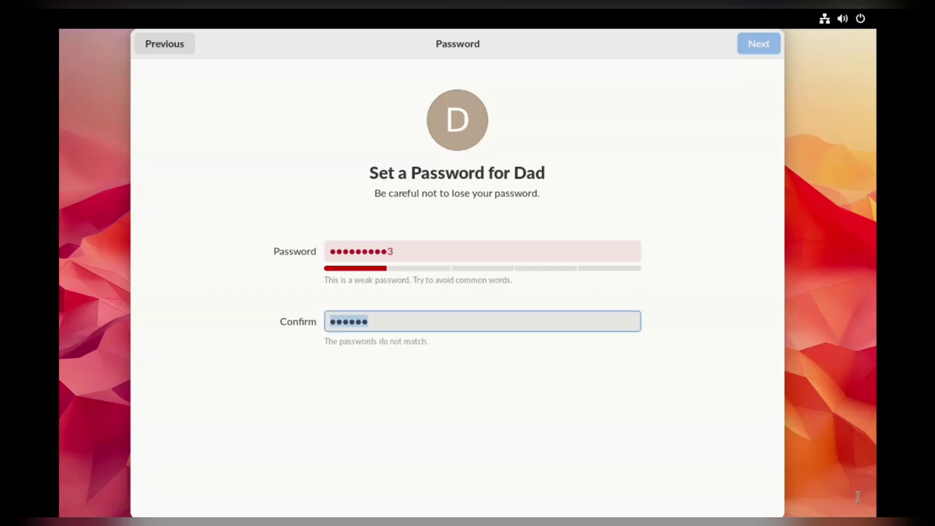
pyautogui.write('●e●●●●●●●●')
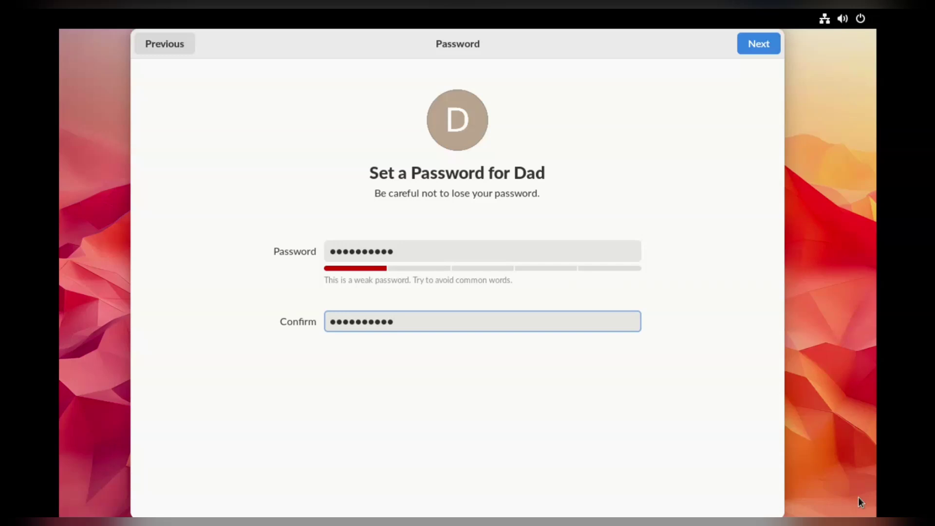
pyautogui.press('Return')
pyautogui.press('Return')
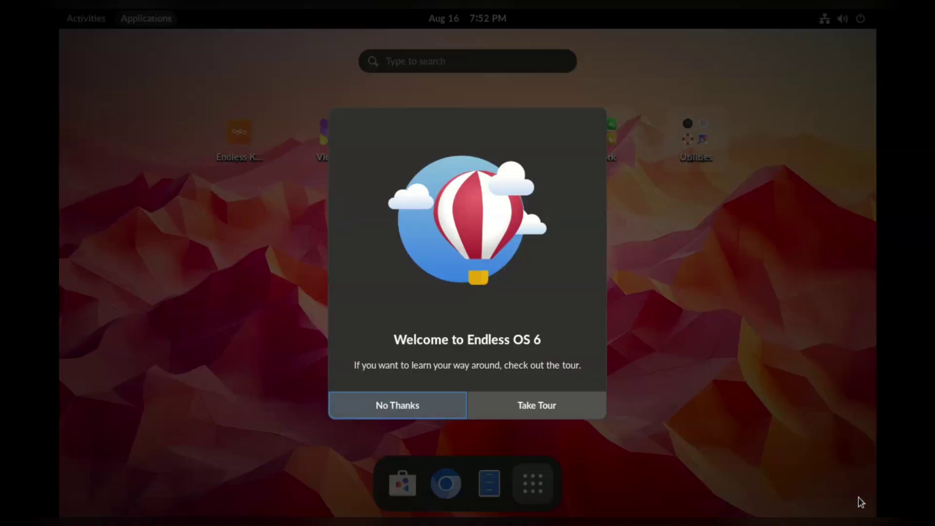
# Start the Endless OS Tour, page through it to the end, and close it
pyautogui.press('Return')
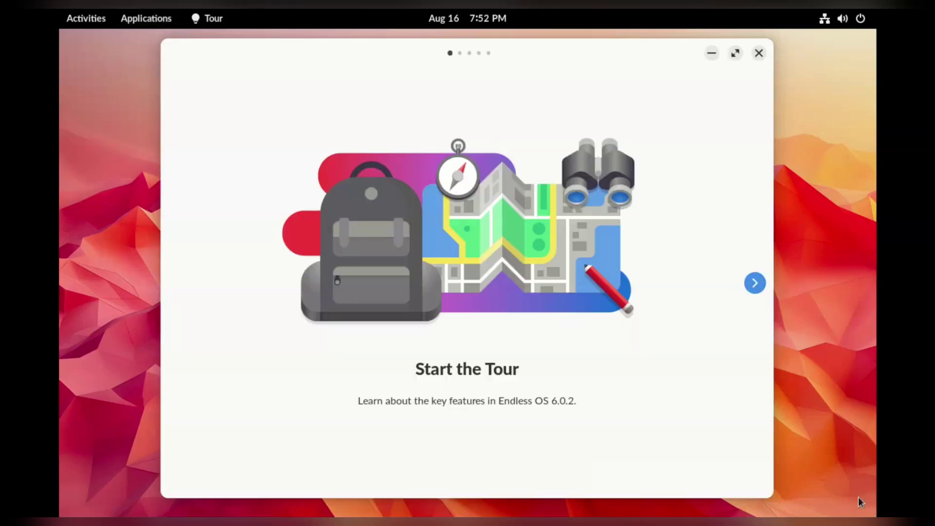
pyautogui.press('Right')
pyautogui.press('Right')
pyautogui.press('Right')
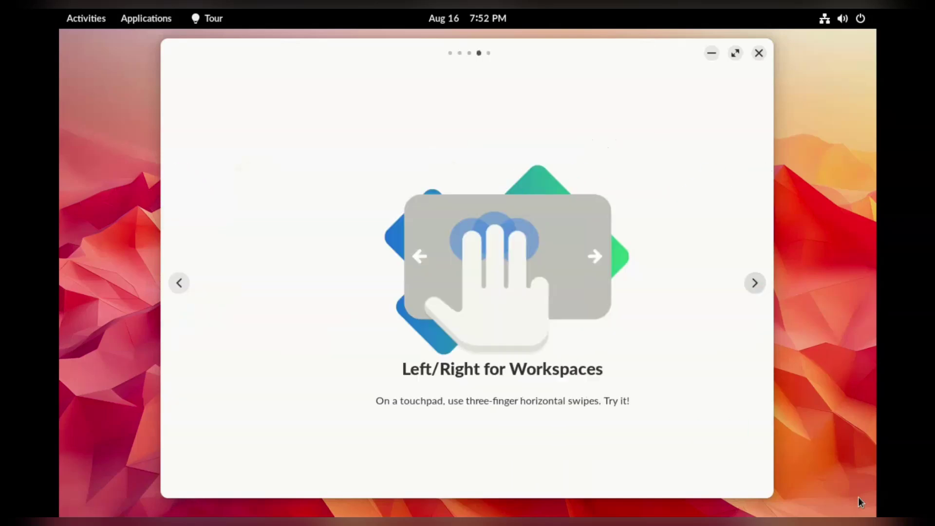
pyautogui.press('Right')
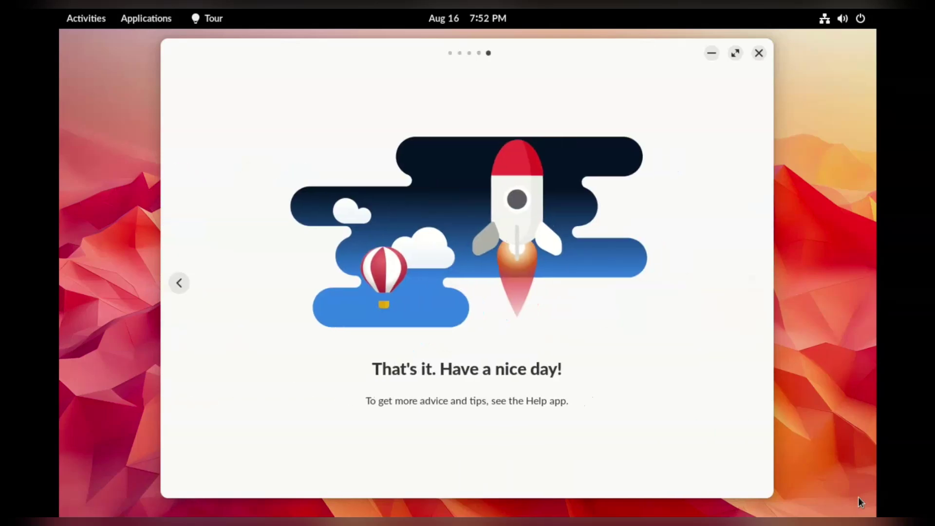
pyautogui.hotkey('alt', 'F4')
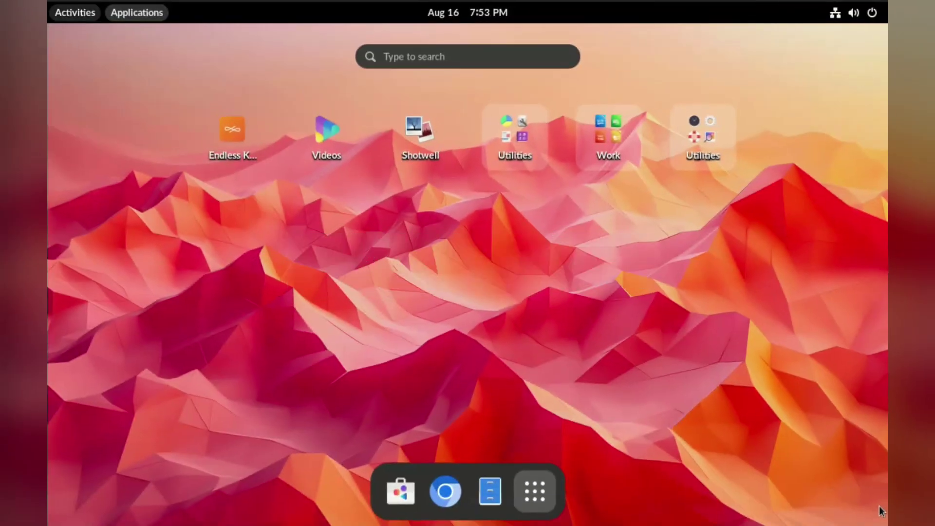
# Switch between the workspace overview and the application grid
pyautogui.press('Escape')
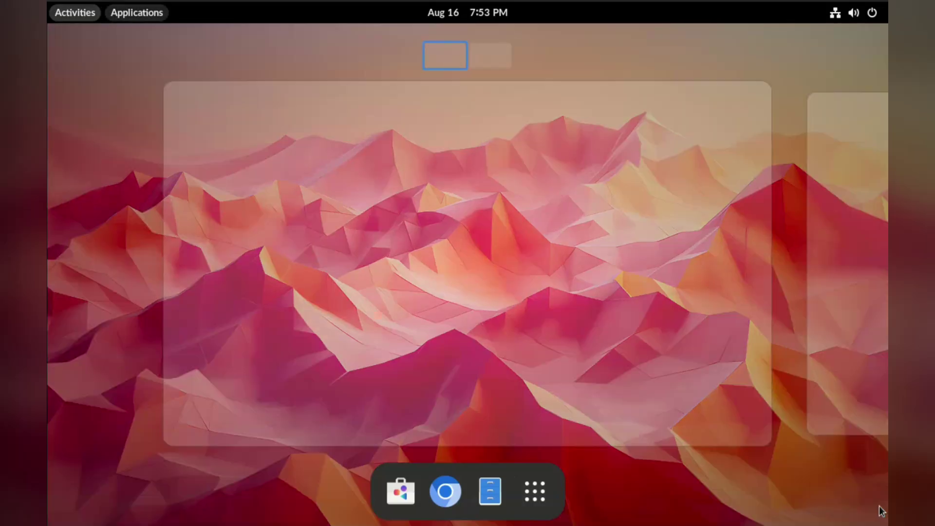
pyautogui.press('super+a')
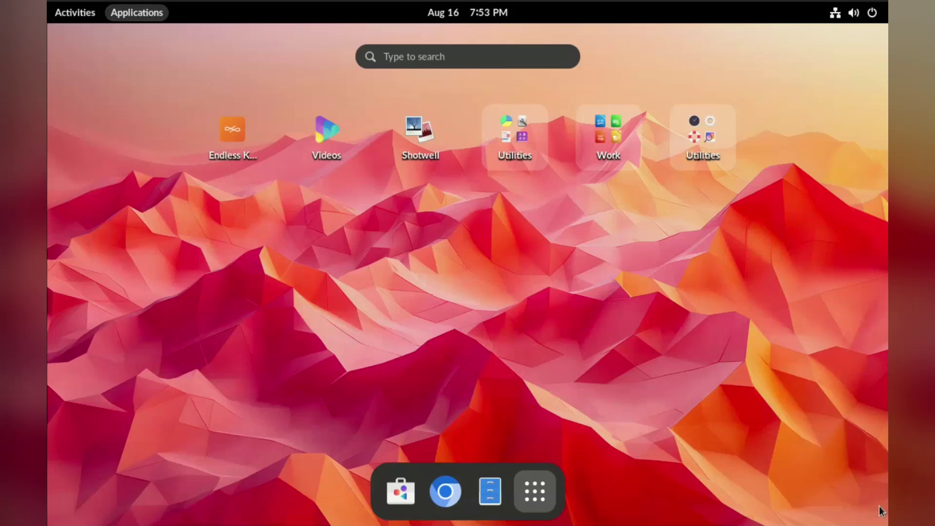
pyautogui.press('Escape')
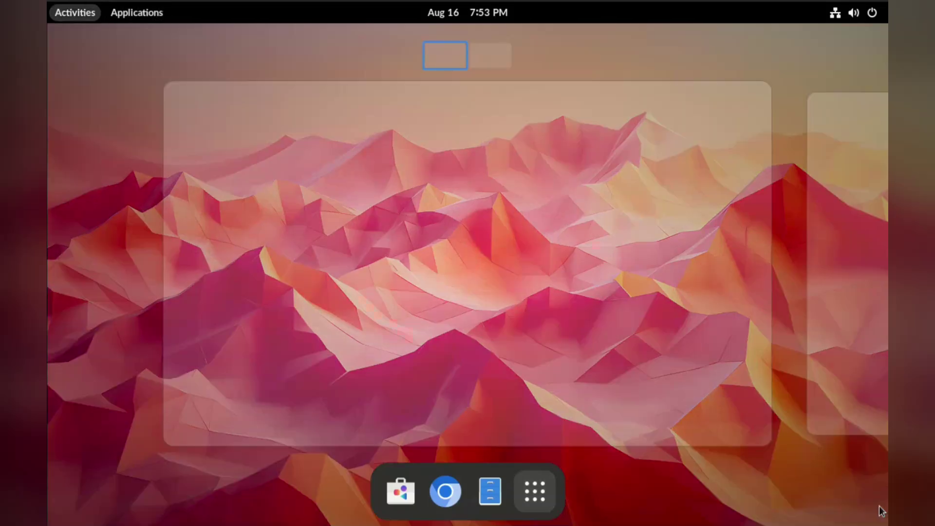
pyautogui.press('super+a')
pyautogui.press('Tab')
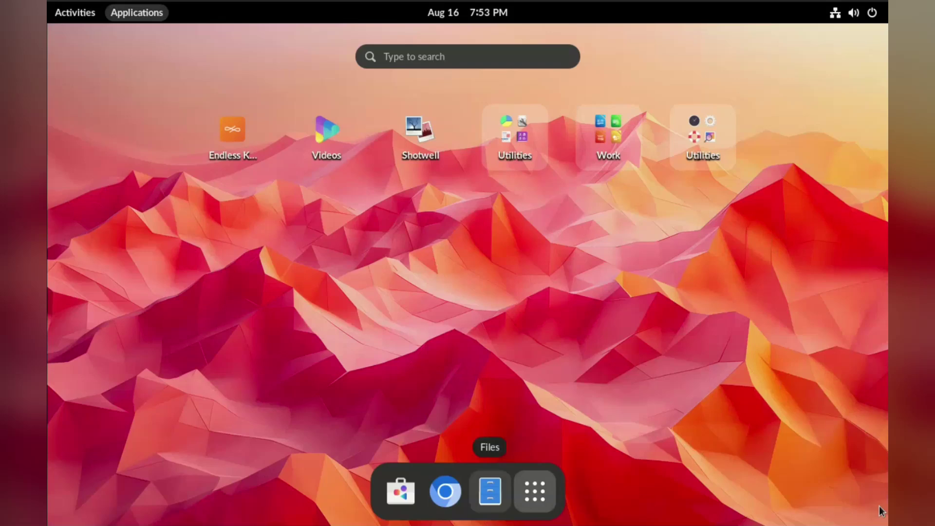
pyautogui.press('Left')
pyautogui.press('Left')
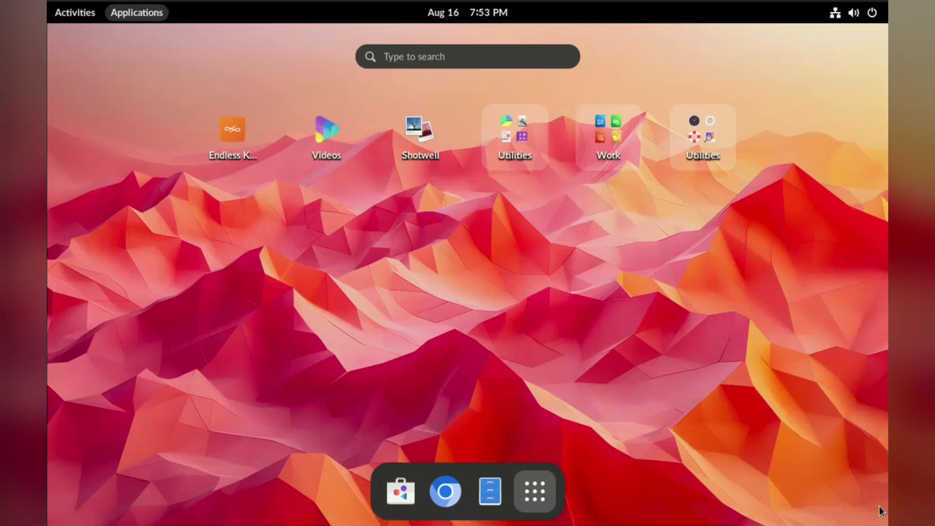
# Turn on Dark Mode from Quick Settings
pyautogui.press('super+s')
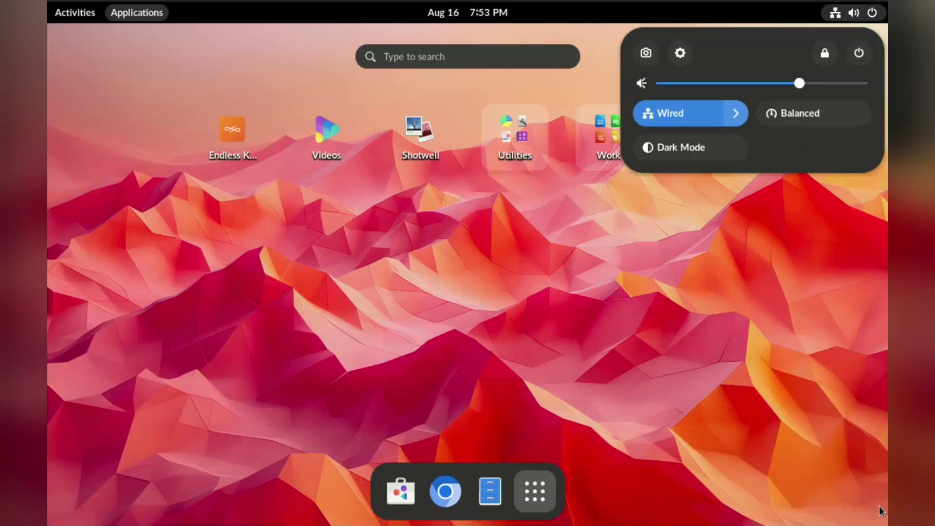
pyautogui.press('Down')
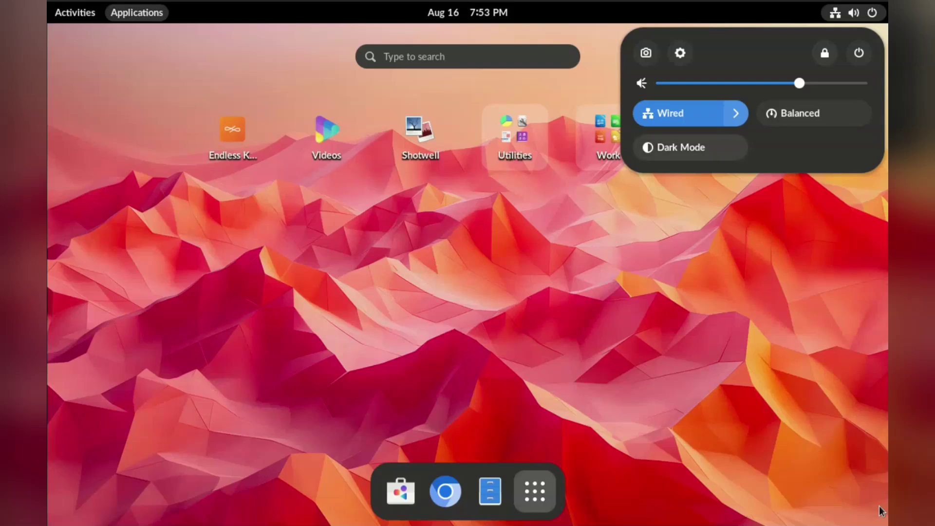
pyautogui.press('Return')
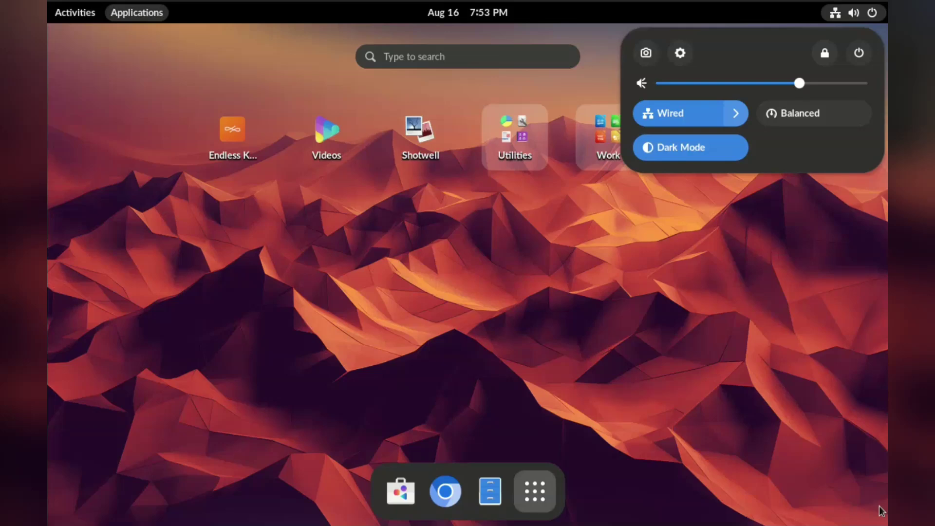
pyautogui.press('Escape')
# Open the notifications and calendar panel, then launch Files
pyautogui.press('Left')
pyautogui.press('Return')
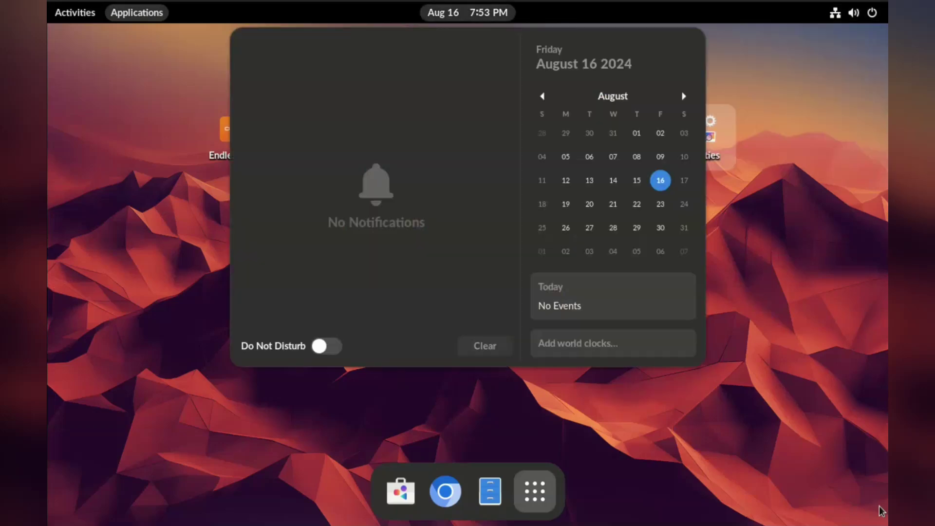
pyautogui.press('Escape')
pyautogui.press('Tab')
pyautogui.press('Right')
pyautogui.press('Right')
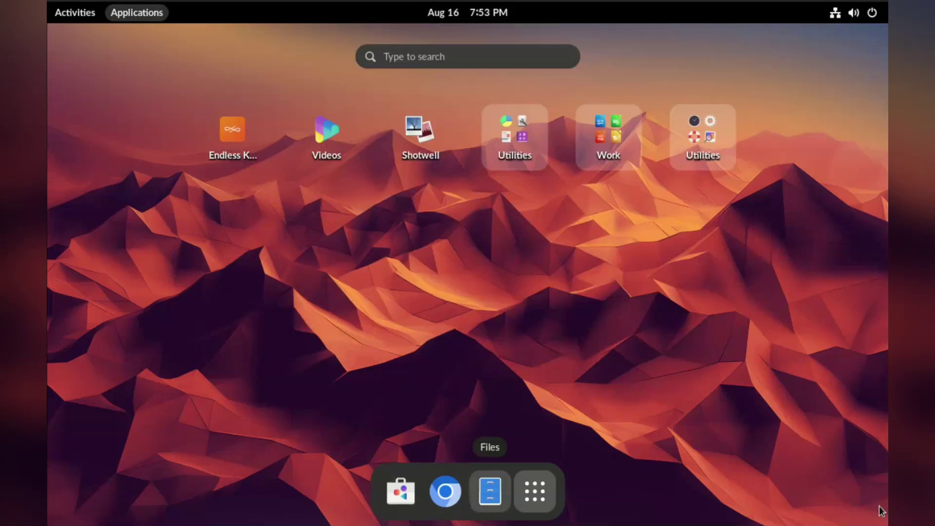
pyautogui.press('Return')
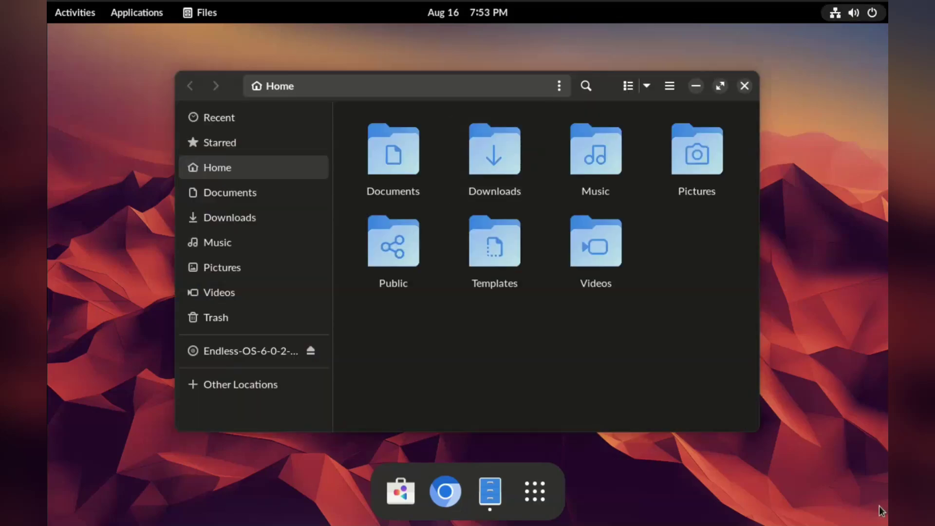
# Turn Dark Mode back off and lower the volume in Quick Settings
pyautogui.press('super+s')
pyautogui.press('Down')
pyautogui.press('Down')
pyautogui.press('Return')
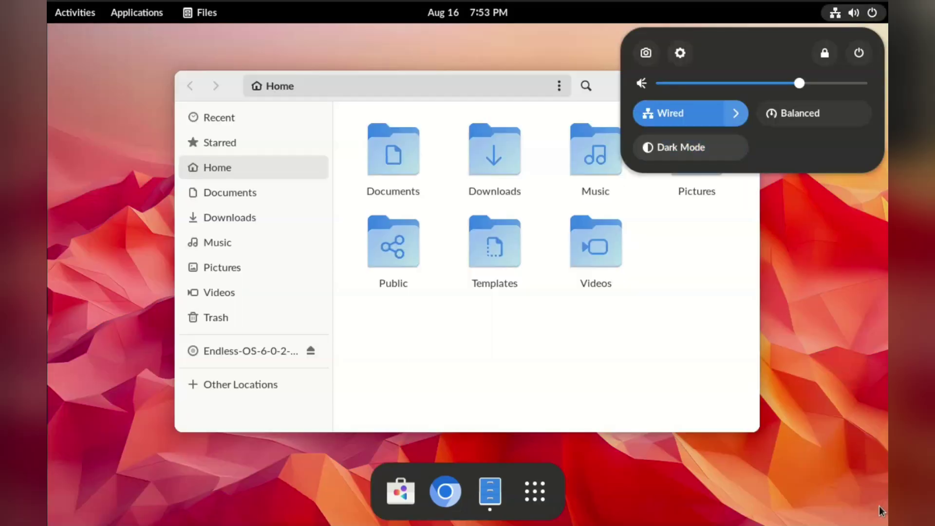
pyautogui.press('Return')
pyautogui.press('Return')
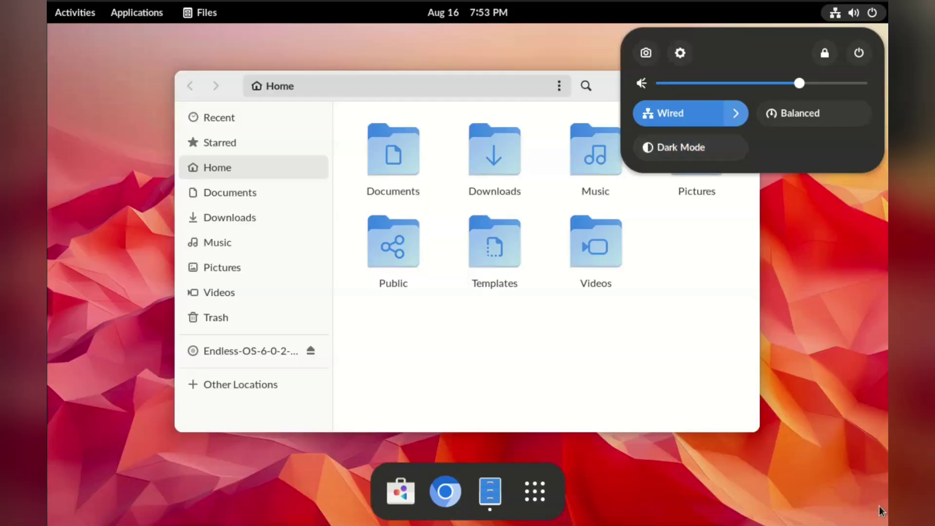
pyautogui.press('Up')
pyautogui.press('Up')
pyautogui.press('Left')
pyautogui.press('Left')
pyautogui.press('Escape')
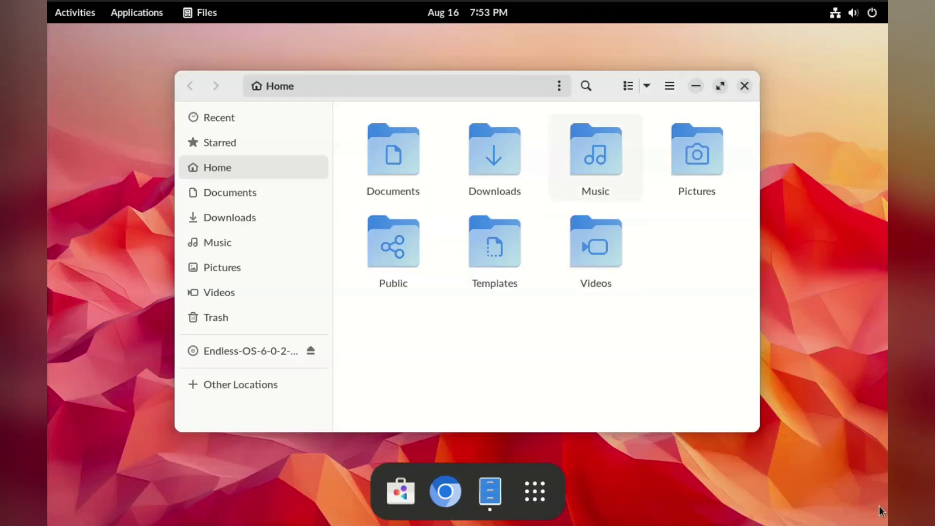
# Move the Files window left and down, then close it
pyautogui.hotkey('alt', 'F7')
pyautogui.press('Left')
pyautogui.press('Down')
pyautogui.press('Up')
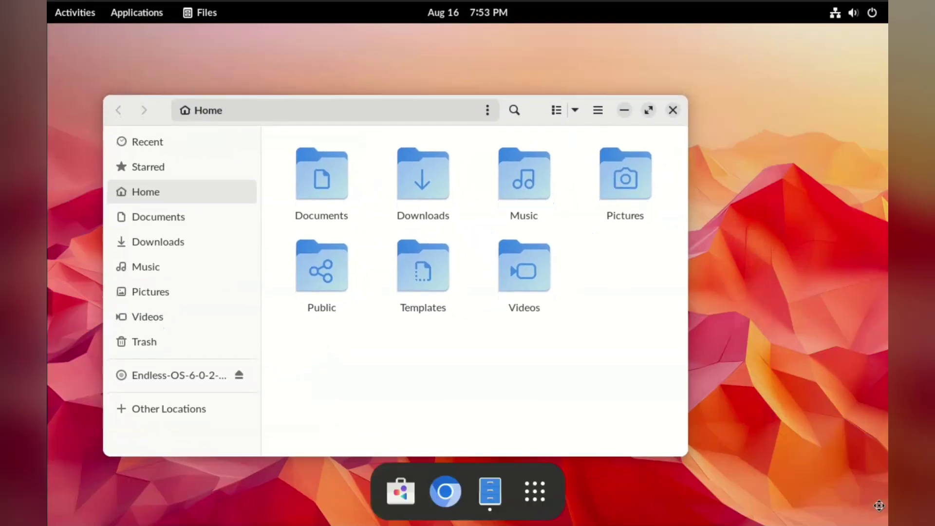
pyautogui.press('Return')
pyautogui.hotkey('alt', 'F4')
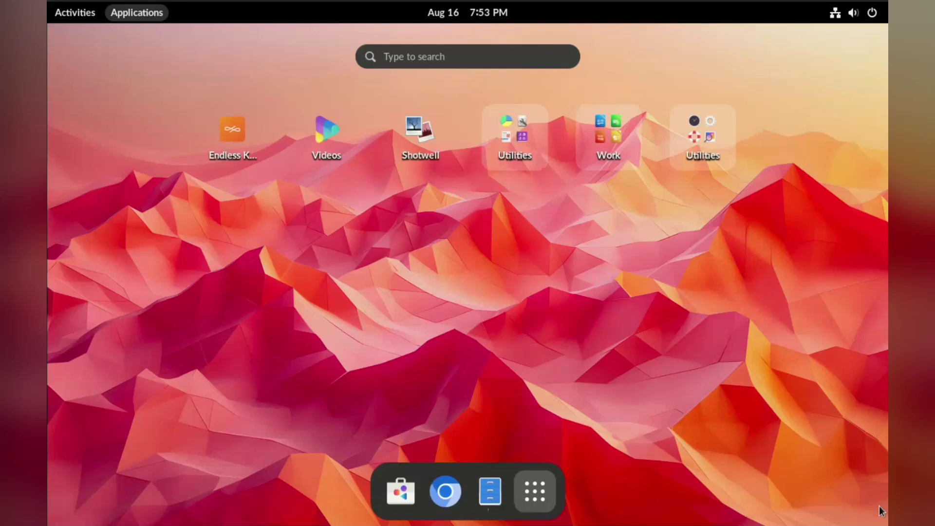
# Reopen Files on the Home folder from the application grid
pyautogui.press('Tab')
pyautogui.press('Tab')
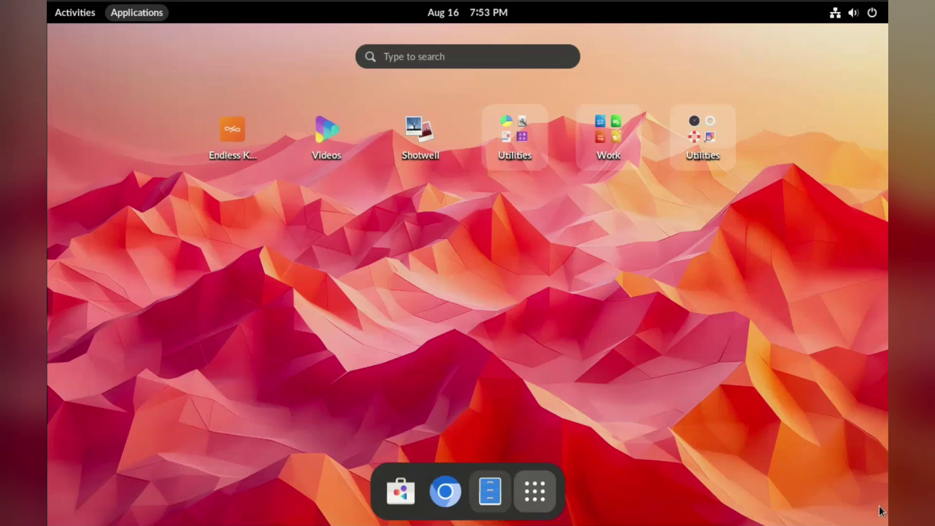
pyautogui.press('Return')
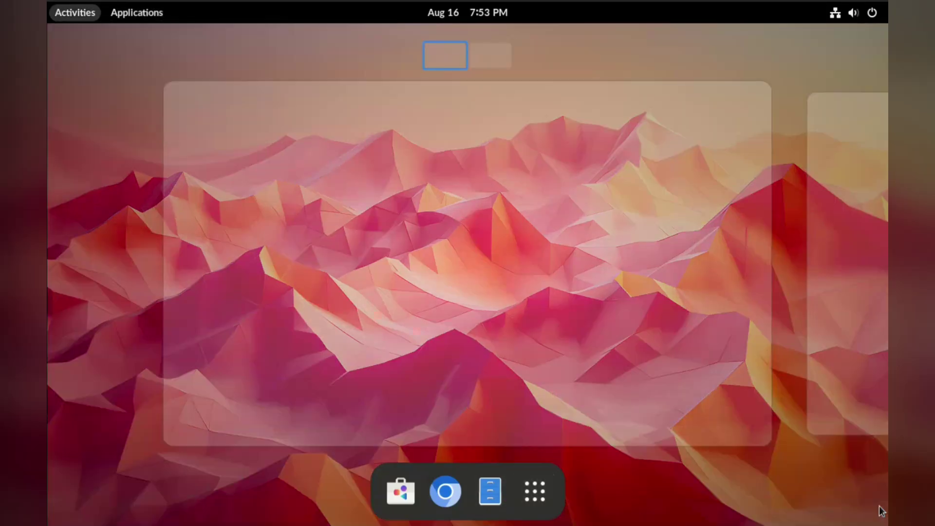
pyautogui.press('Return')
pyautogui.press('Left')
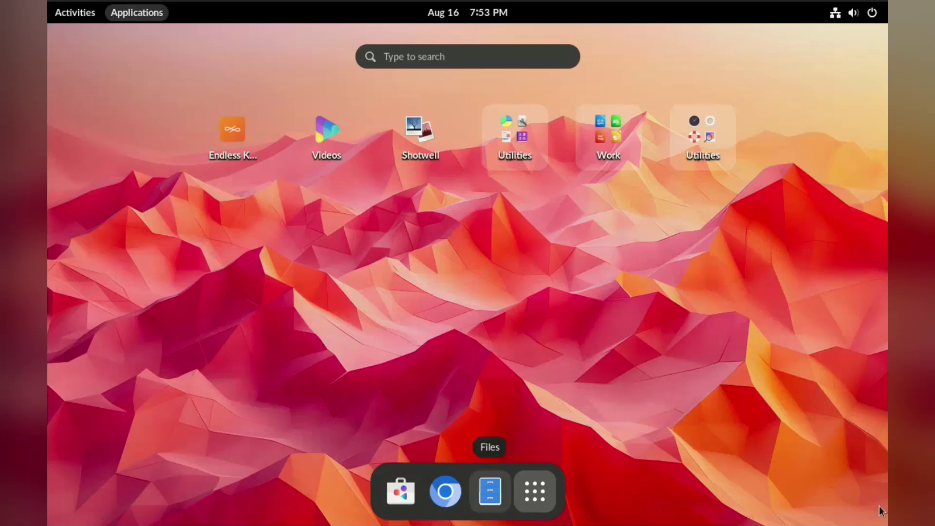
pyautogui.press('Return')
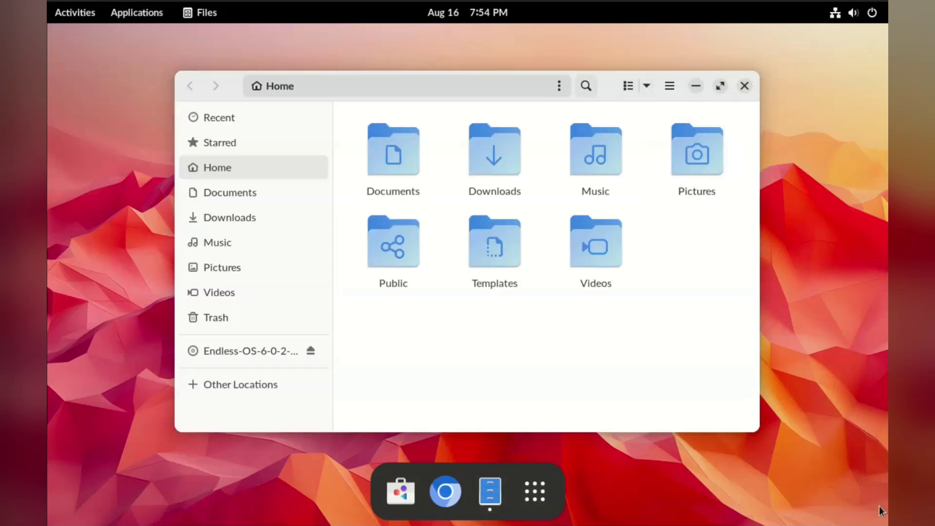
pyautogui.hotkey('shift', 'F10')
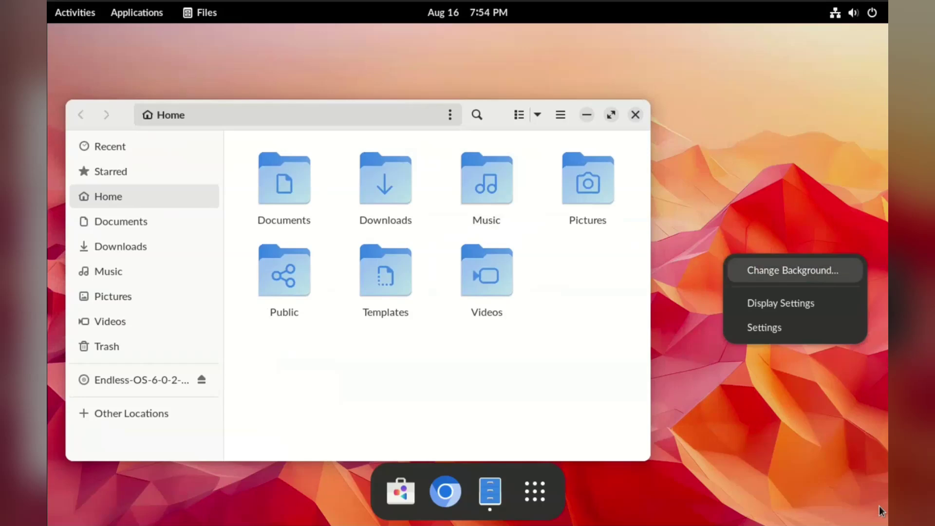
# Open Display Settings, browse resolutions keeping 1280 × 800 (16:10), then close Settings
pyautogui.press('Down')
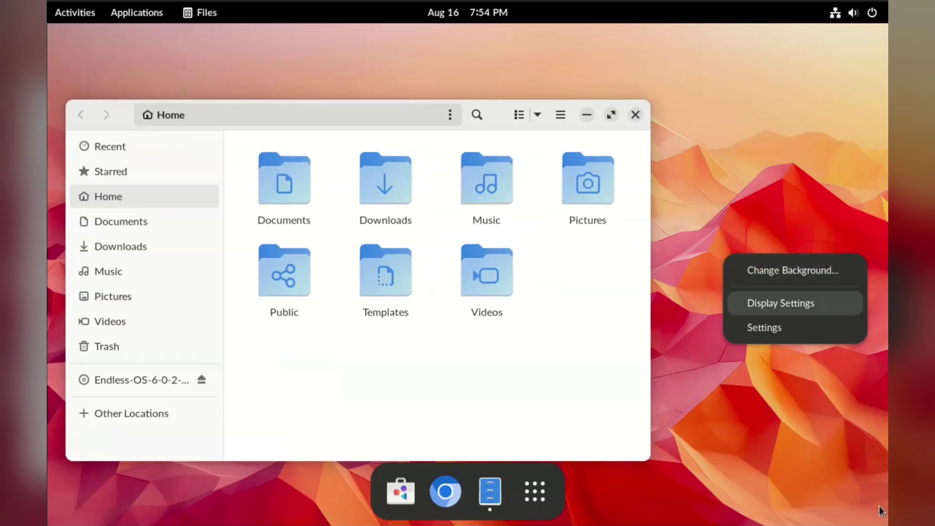
pyautogui.press('Return')
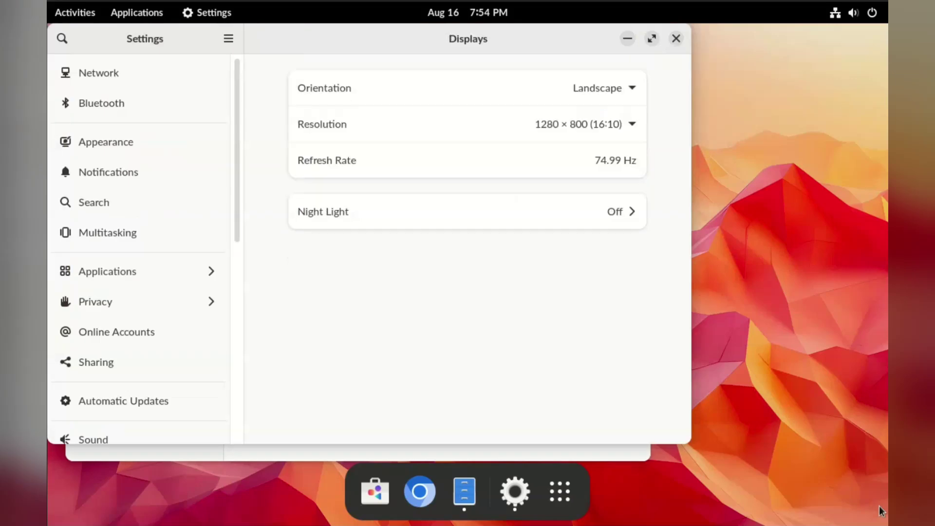
pyautogui.press('Return')
pyautogui.press('Up')
pyautogui.press('Up')
pyautogui.press('Up')
pyautogui.press('Up')
pyautogui.press('Up')
pyautogui.press('Up')
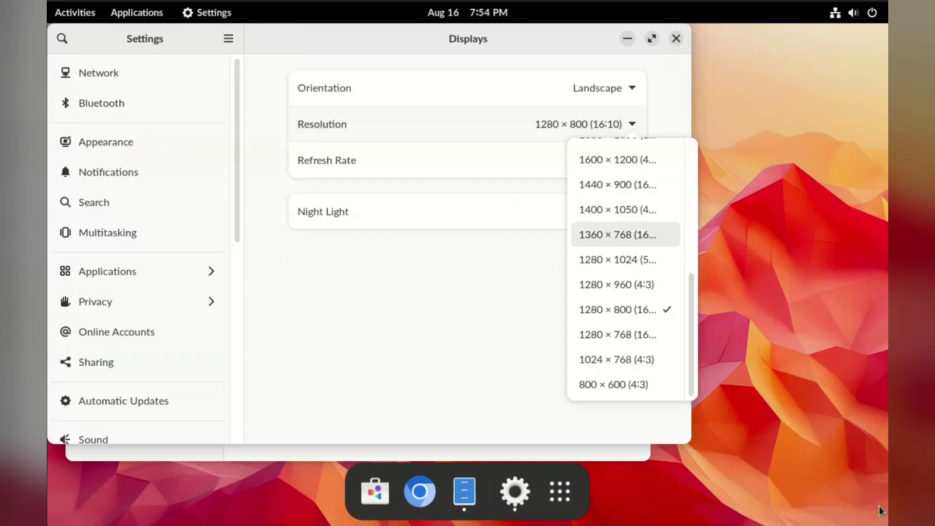
pyautogui.press('Escape')
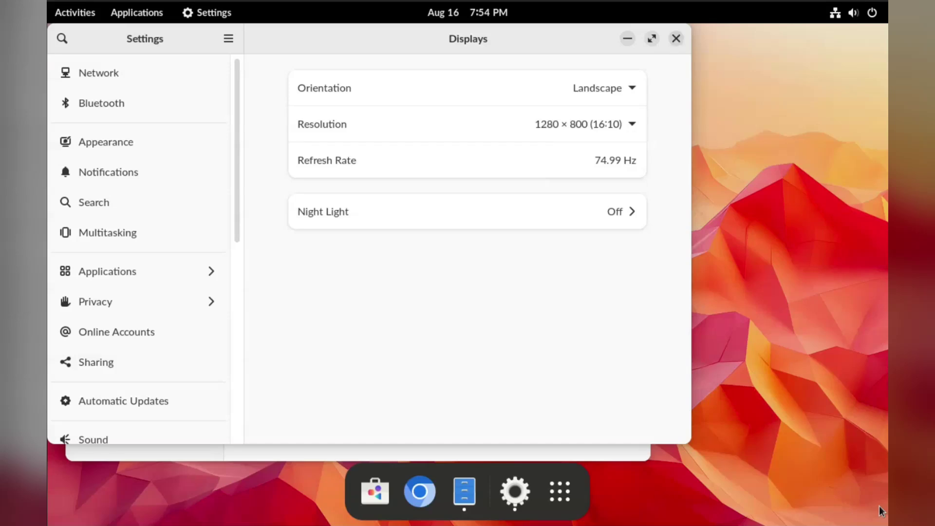
pyautogui.hotkey('ctrl', 'q')
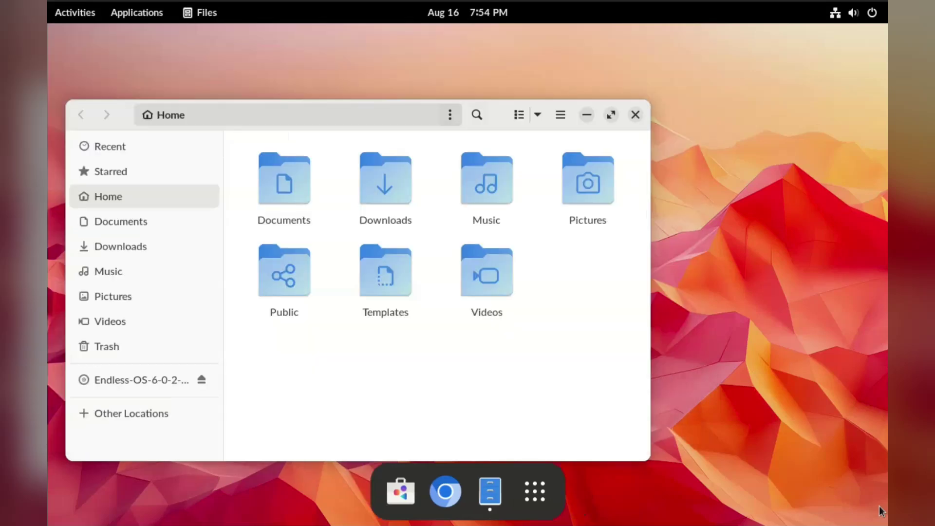
pyautogui.hotkey('ctrl', 'q')
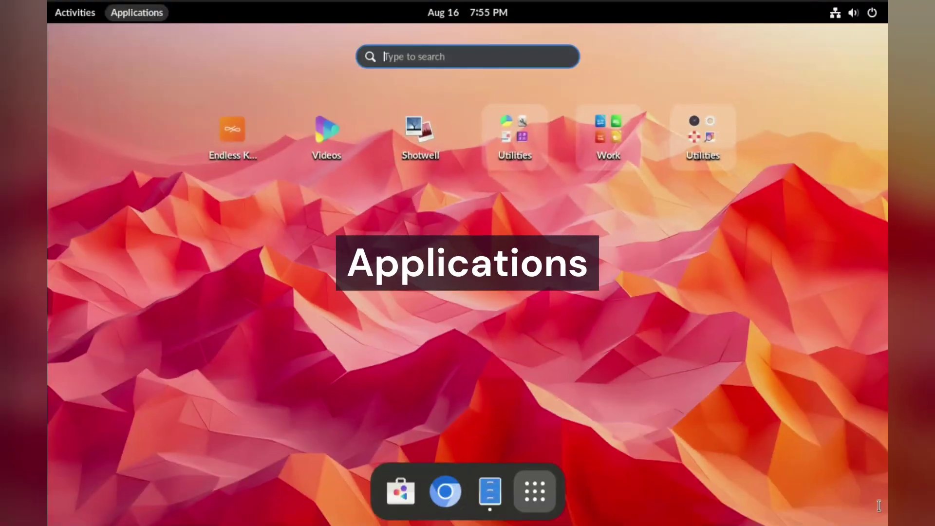
# Search 'term', clear it, and browse the Utilities folder's app pages
pyautogui.write('term')
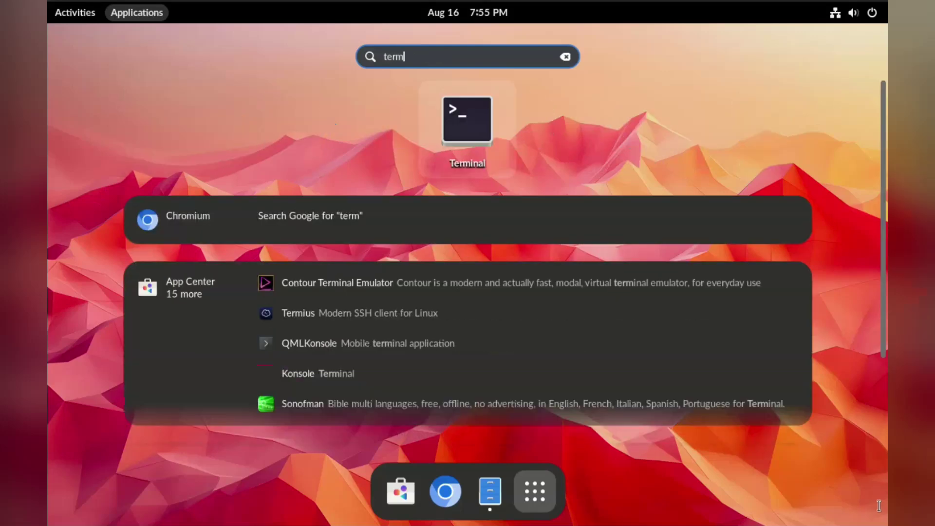
pyautogui.press('Escape')
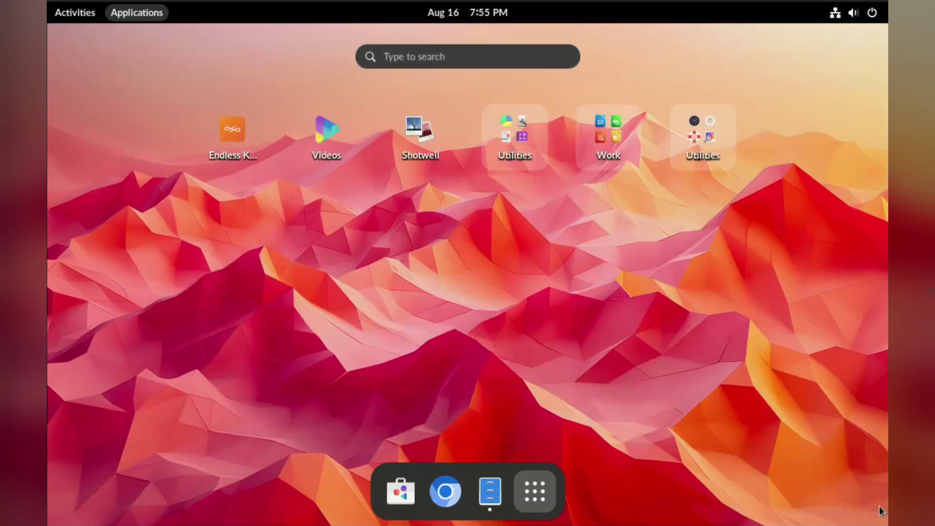
pyautogui.press('Return')
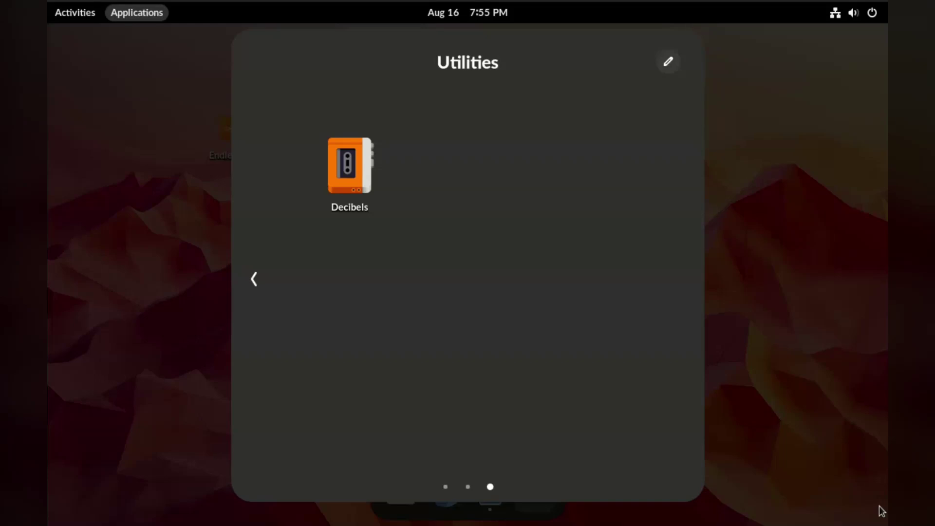
pyautogui.press('Tab')
pyautogui.press('Return')
pyautogui.press('Tab')
pyautogui.press('Left')
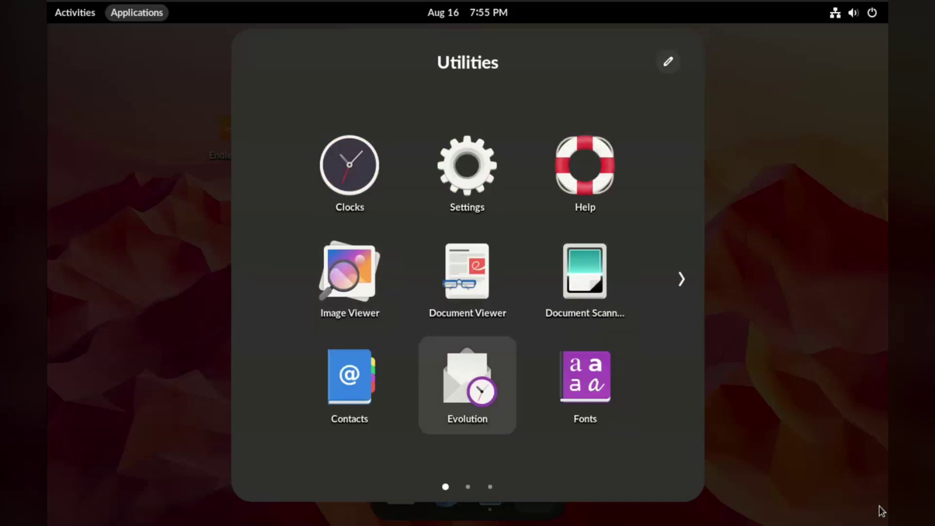
pyautogui.press('Tab')
pyautogui.press('Return')
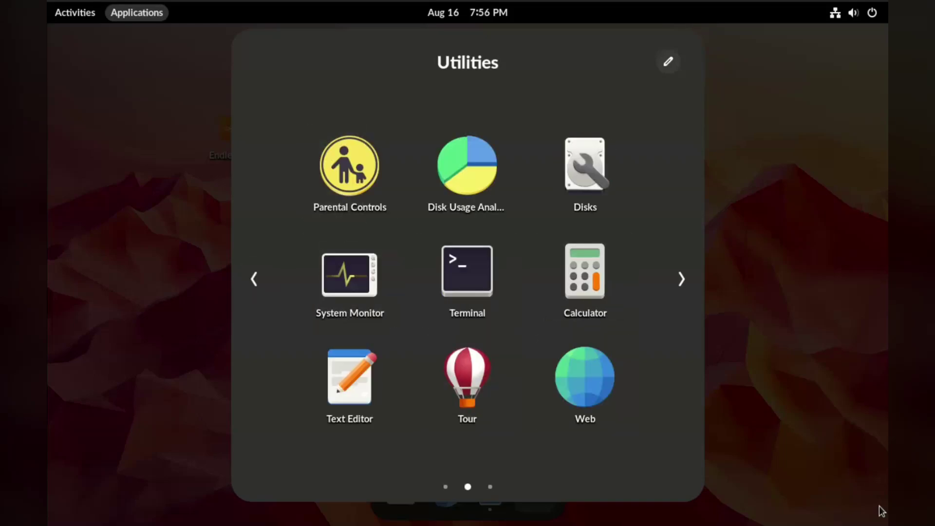
# Launch Web from Utilities and view its About page showing version 46.3
pyautogui.press('Tab')
pyautogui.press('Down')
pyautogui.press('Down')
pyautogui.press('Right')
pyautogui.press('Right')
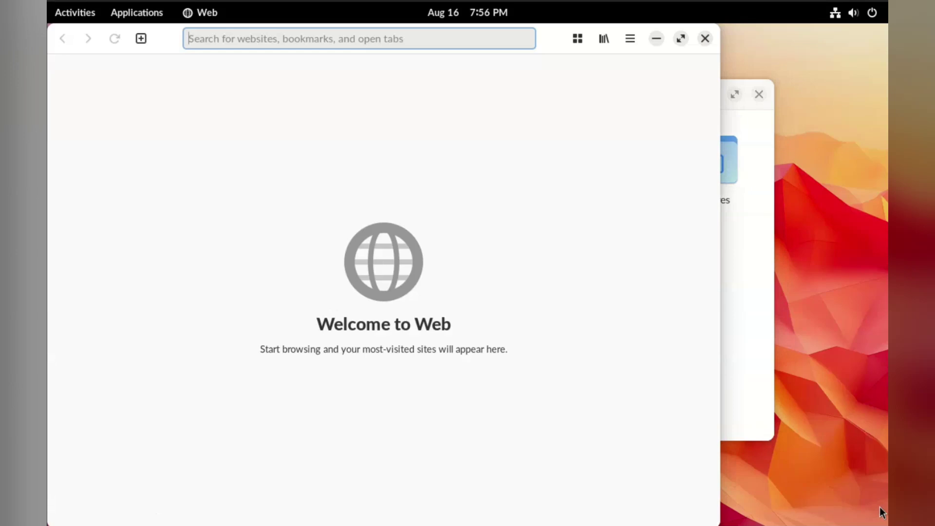
pyautogui.press('F10')
pyautogui.press('Up')
pyautogui.press('Down')
pyautogui.press('Return')
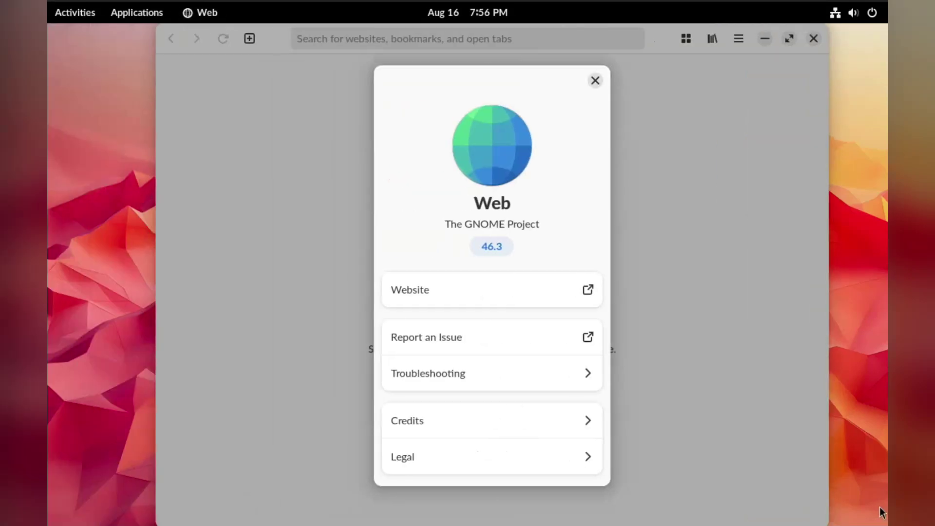
pyautogui.press('Escape')
# Close Web and launch the Decibels audio player from the Utilities folder
pyautogui.hotkey('ctrl', 'q')
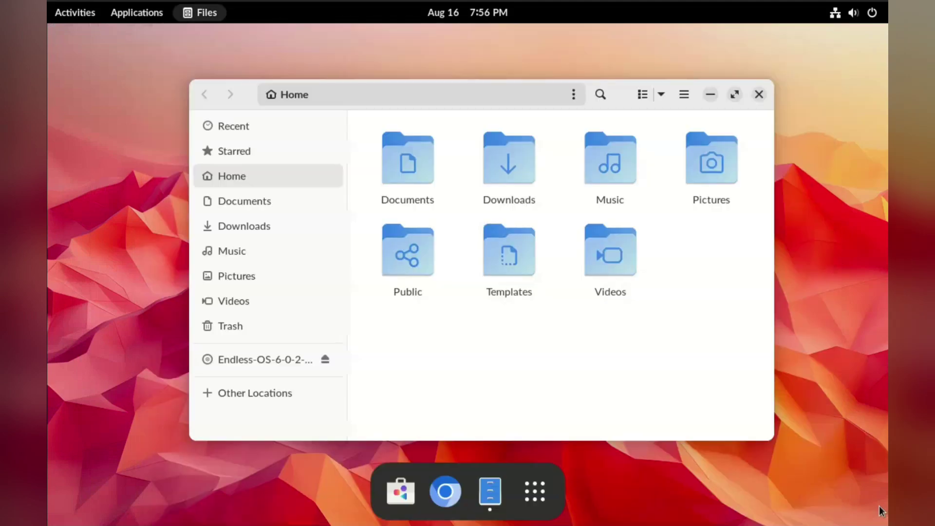
pyautogui.press('super+a')
pyautogui.press('Return')
pyautogui.press('Right')
pyautogui.press('Right')
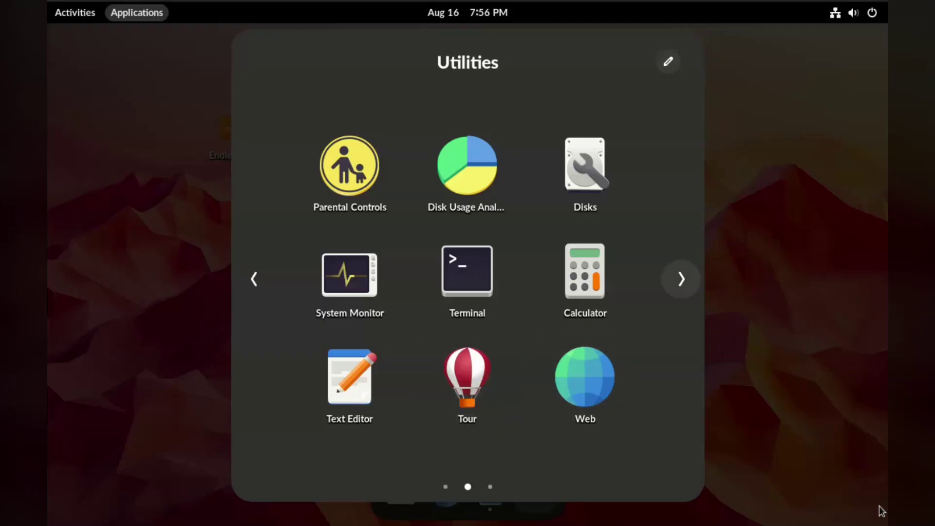
pyautogui.press('Return')
pyautogui.press('Escape')
pyautogui.press('Escape')
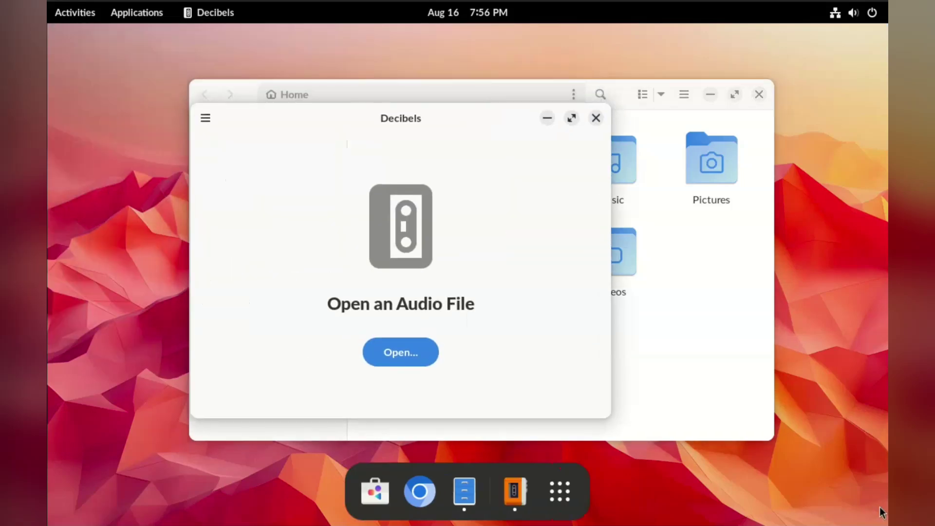
# Open Decibels' audio file picker, cancel it, and quit Decibels
pyautogui.press('F10')
pyautogui.press('Down')
pyautogui.press('Up')
pyautogui.press('Return')
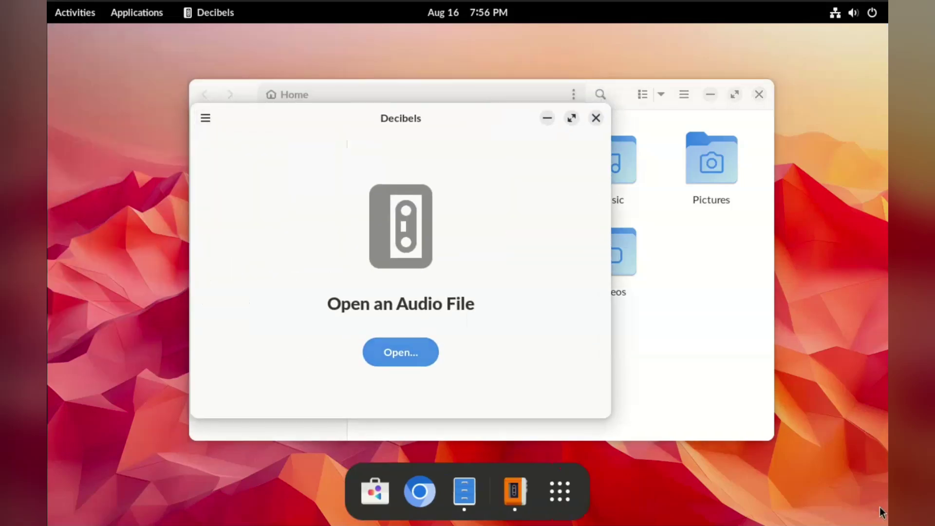
pyautogui.press('Escape')
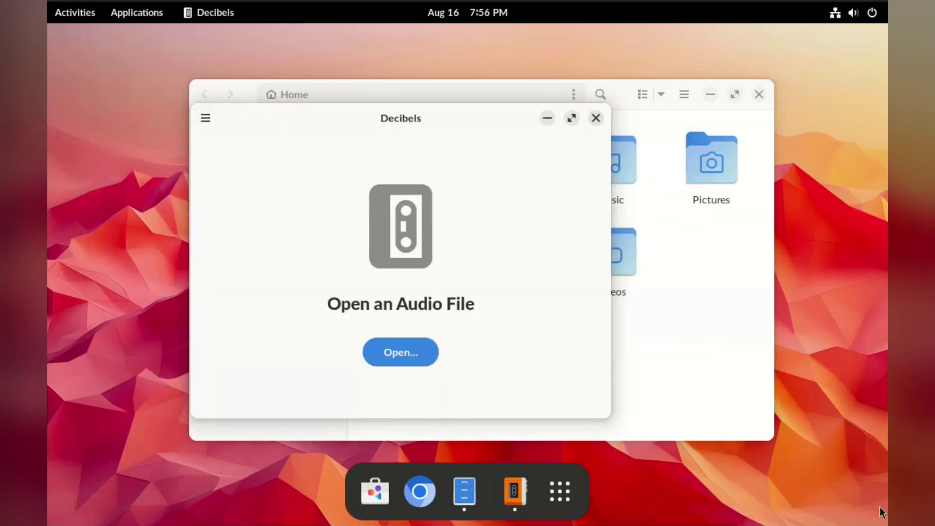
pyautogui.hotkey('ctrl', 'q')
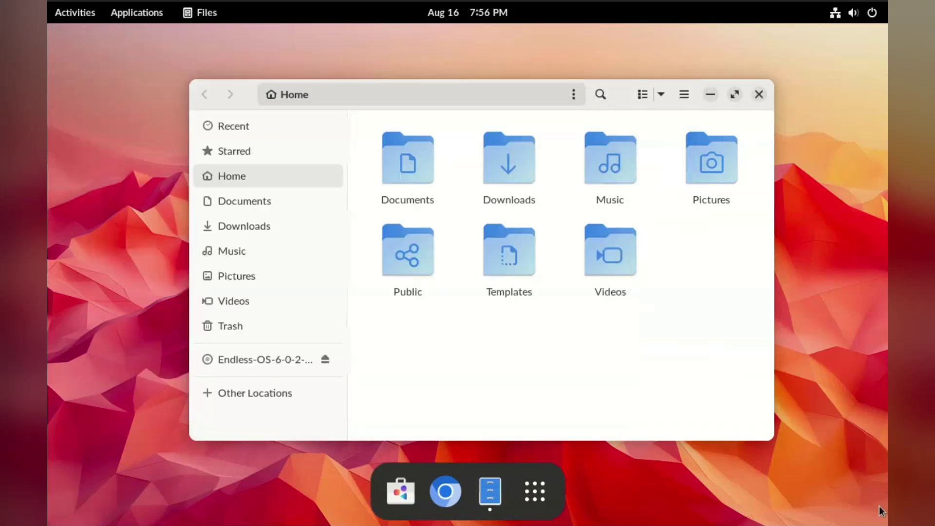
# Launch Shotwell from the last Utilities folder, showing its empty photo library
pyautogui.press('super+F10')
pyautogui.press('Left')
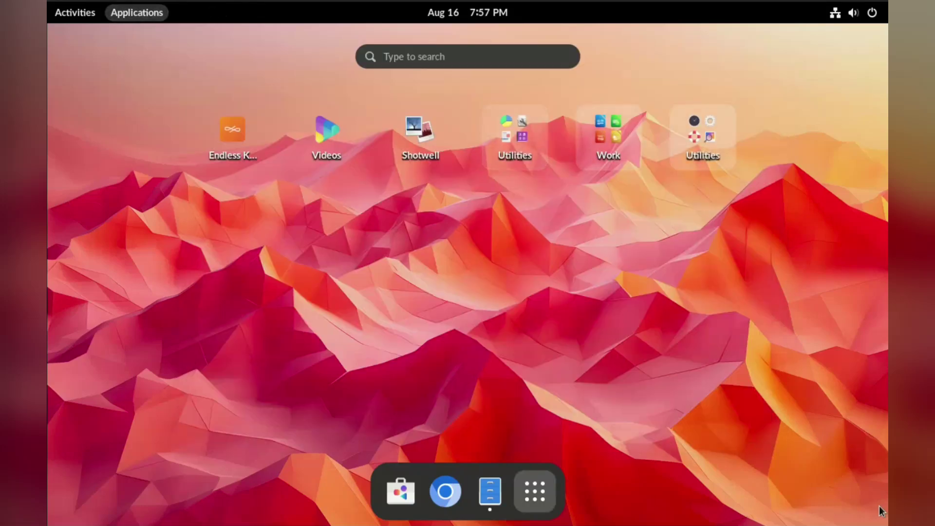
pyautogui.press('Right')
pyautogui.press('Right')
pyautogui.press('Return')
pyautogui.press('Escape')
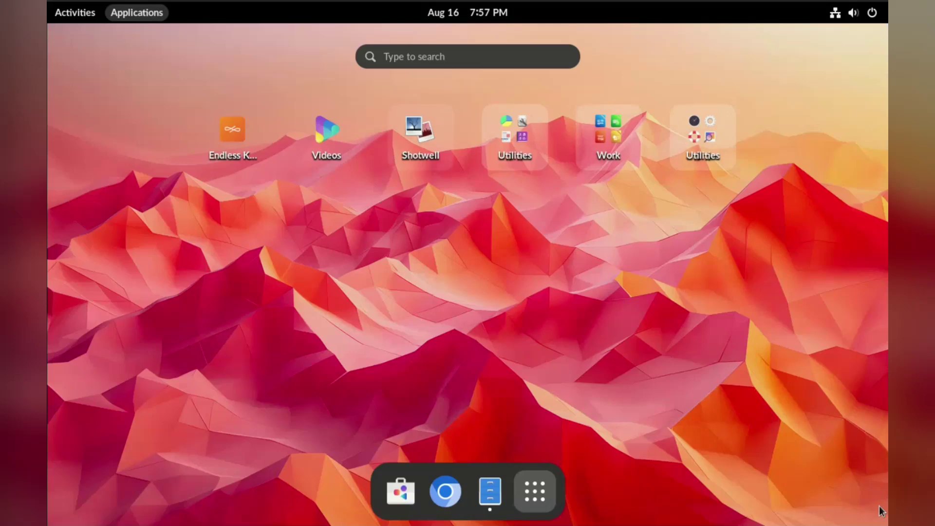
pyautogui.press('Escape')
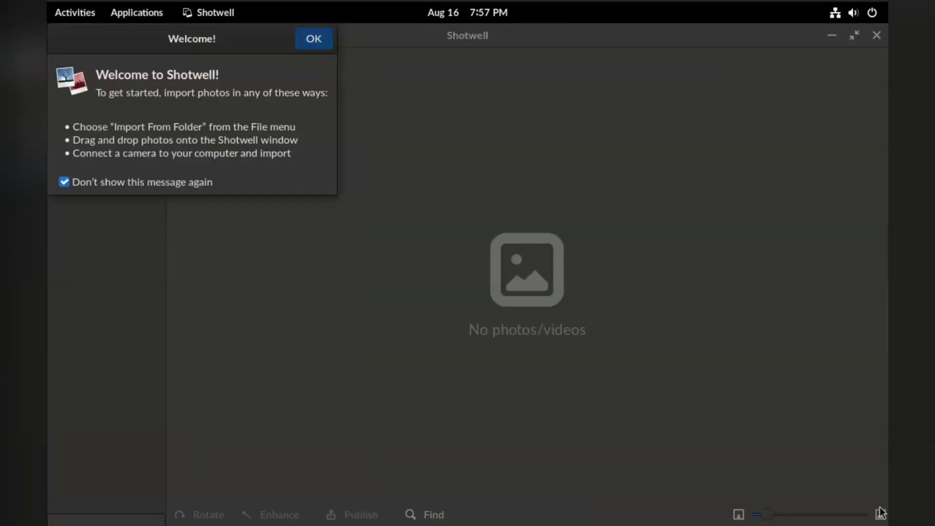
# Dismiss Shotwell's welcome message, quit Shotwell, and bring up the full application grid
pyautogui.press('Return')
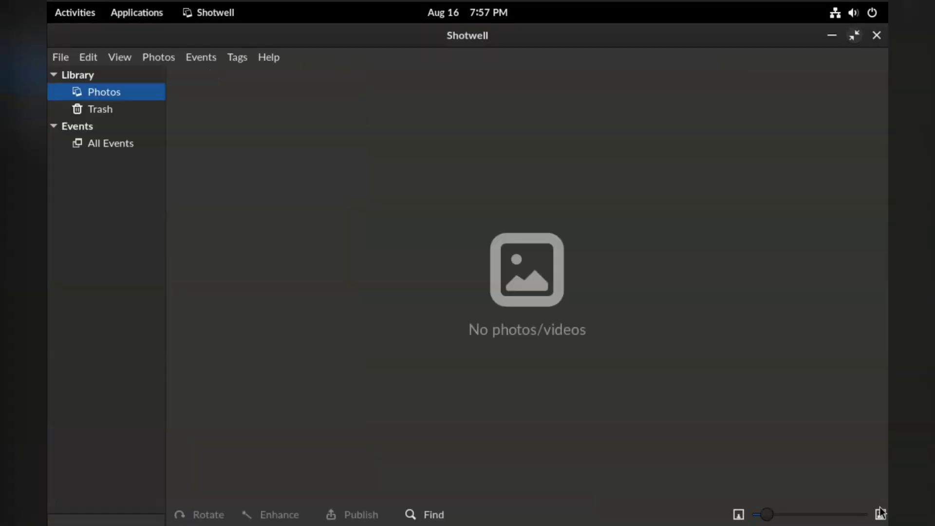
pyautogui.hotkey('ctrl', 'q')
pyautogui.hotkey('ctrl', 'alt', 'Tab')
pyautogui.press('Return')
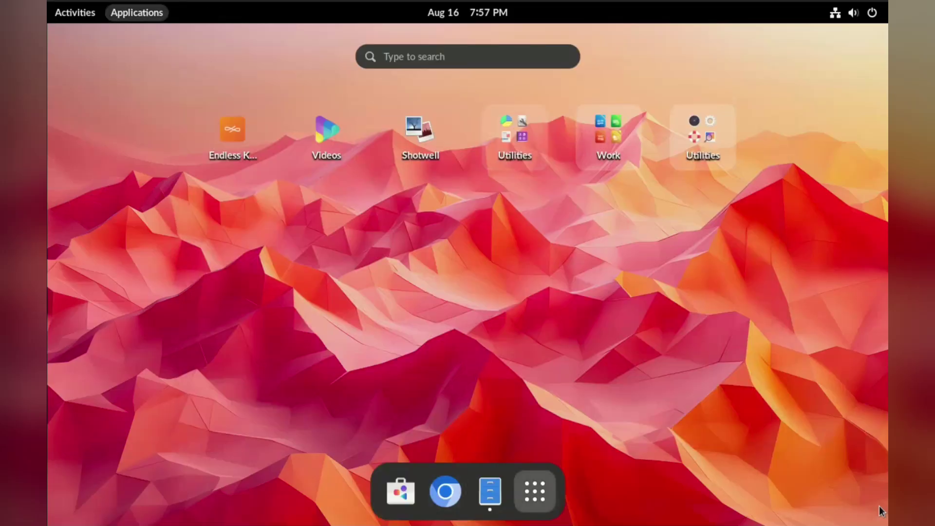
# Look through the second Utilities folder, close it, and bring up Settings on Appearance
pyautogui.press('Right')
pyautogui.press('Return')
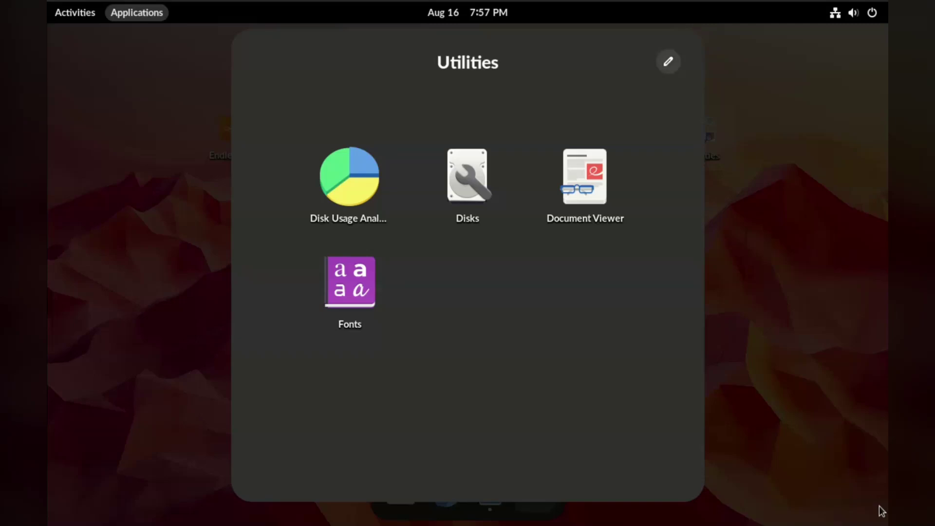
pyautogui.press('Escape')
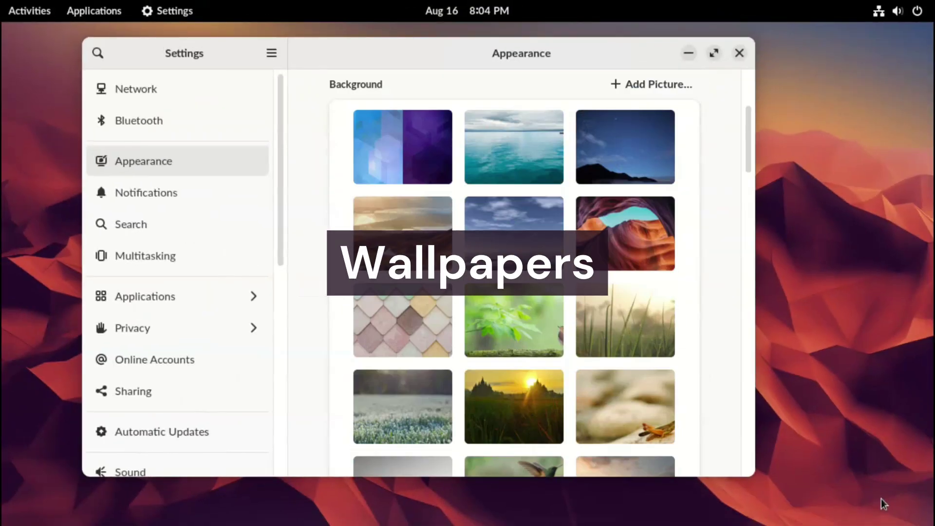
pyautogui.press('Return')
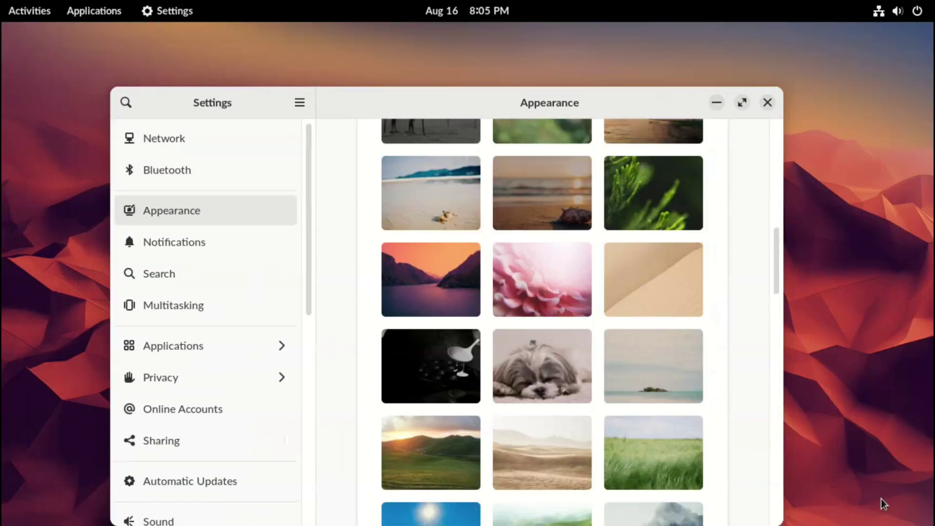
# Quit Settings, keeping the sunset lake wallpaper and leaving the app grid showing
pyautogui.hotkey('ctrl', 'q')
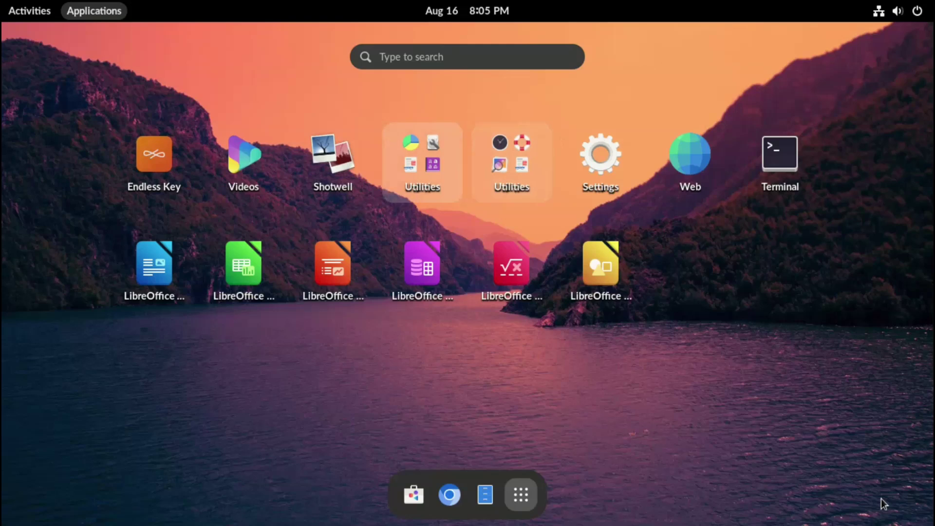
# Open Files at the Home folder and move its window up and to the left
pyautogui.press('Right')
pyautogui.press('Right')
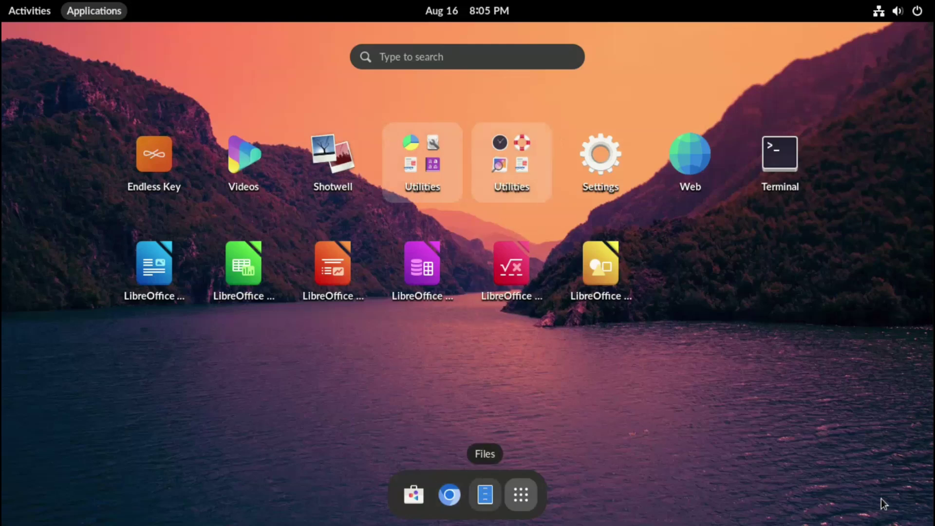
pyautogui.press('Left')
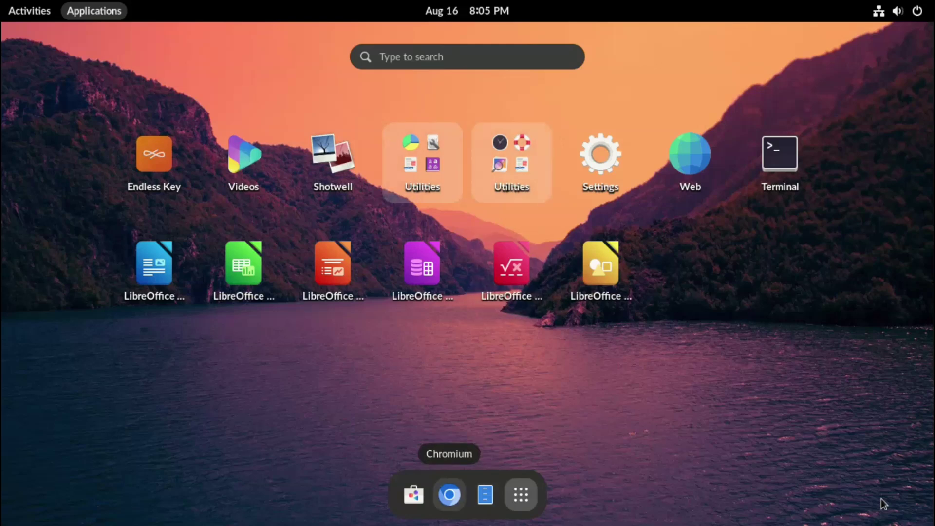
pyautogui.press('Right')
pyautogui.press('Return')
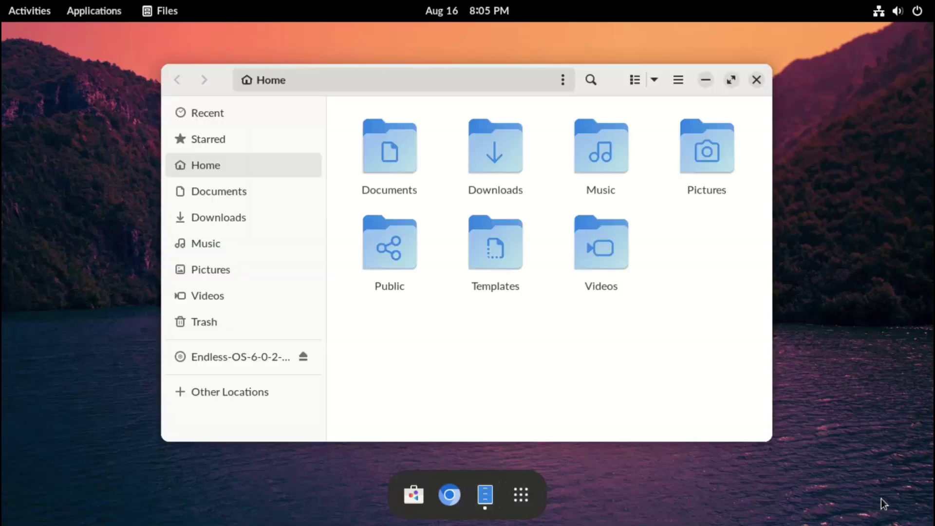
pyautogui.hotkey('alt', 'F7')
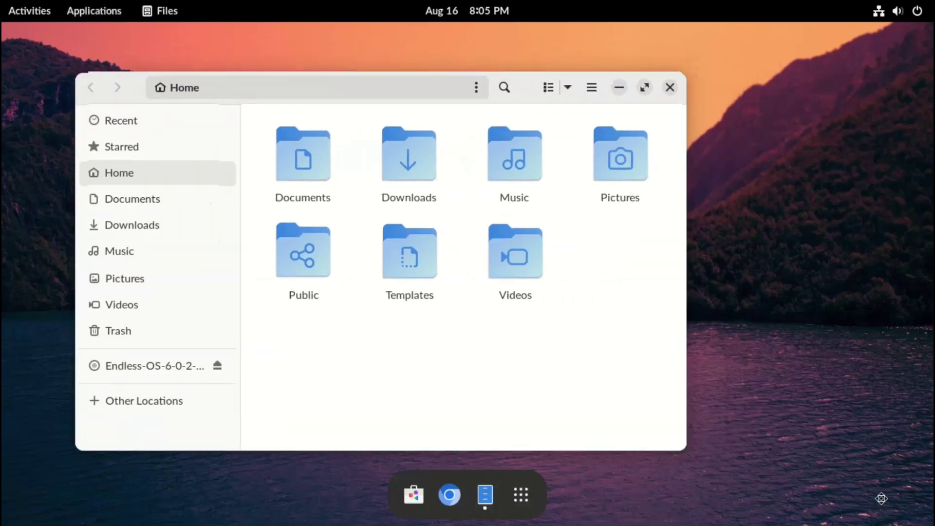
pyautogui.press('Return')
# Turn on Sort Folders Before Files in the Files preferences and close the dialog
pyautogui.press('Right')
pyautogui.press('Right')
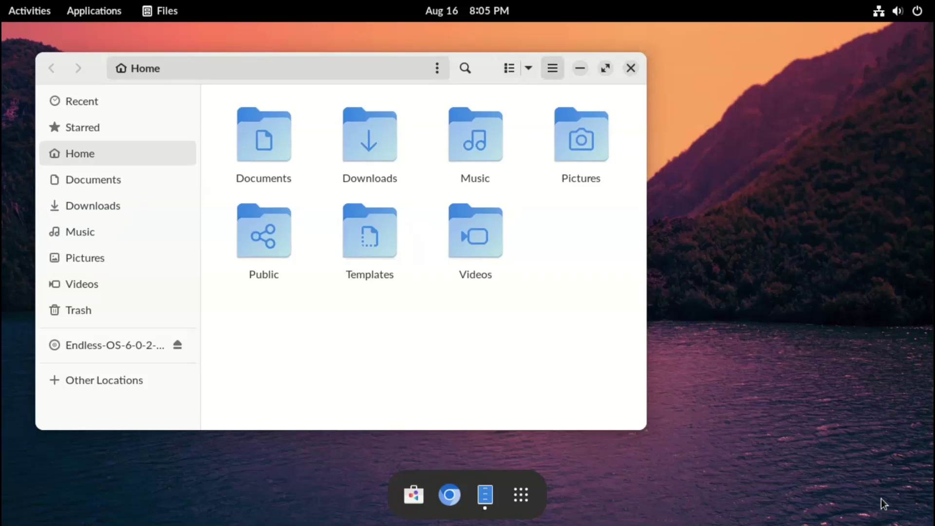
pyautogui.press('Return')
pyautogui.press('Up')
pyautogui.press('Up')
pyautogui.press('Up')
pyautogui.press('Up')
pyautogui.press('Return')
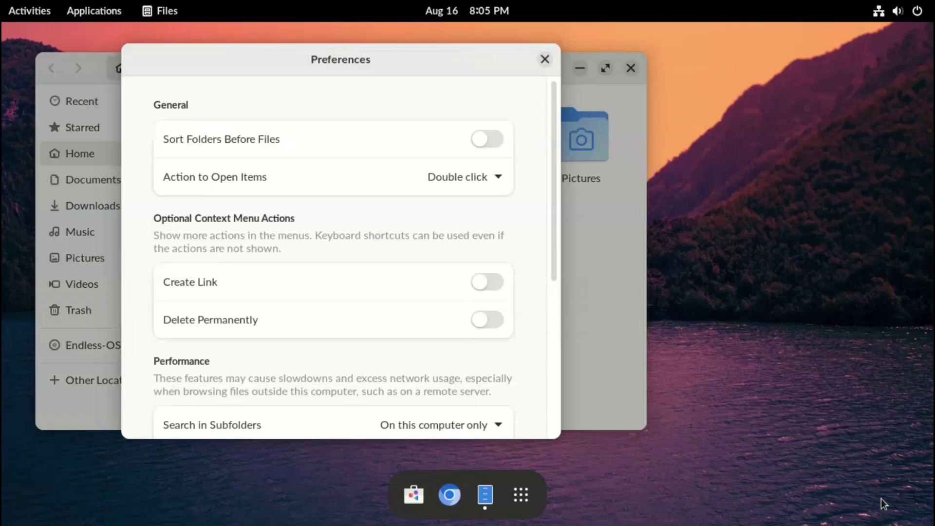
pyautogui.press('space')
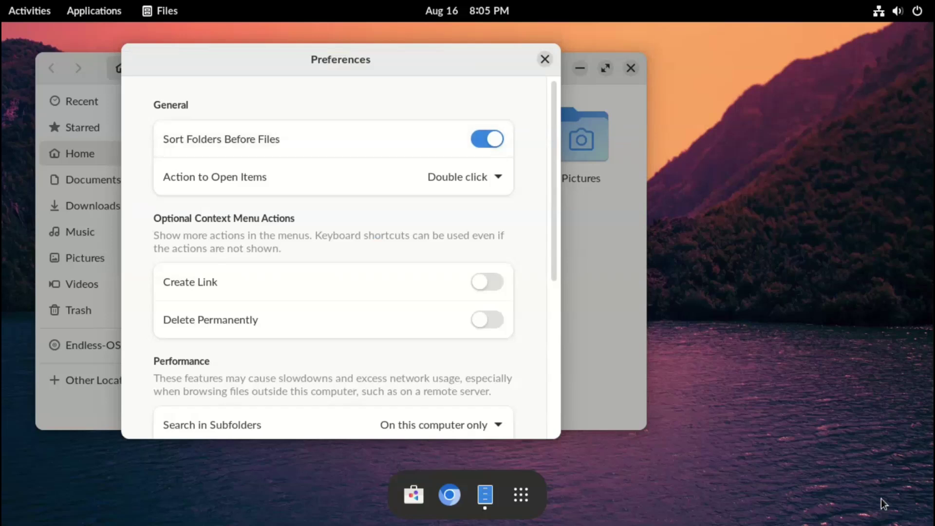
pyautogui.press('Escape')
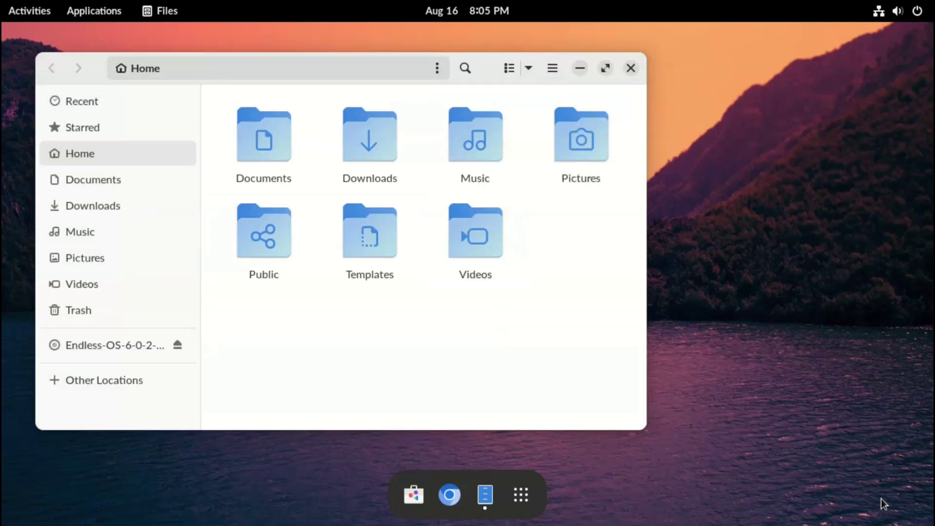
# Scroll to Editor's Choice, read the History app details, and return to Explore
pyautogui.hotkey('ctrl', 'f')
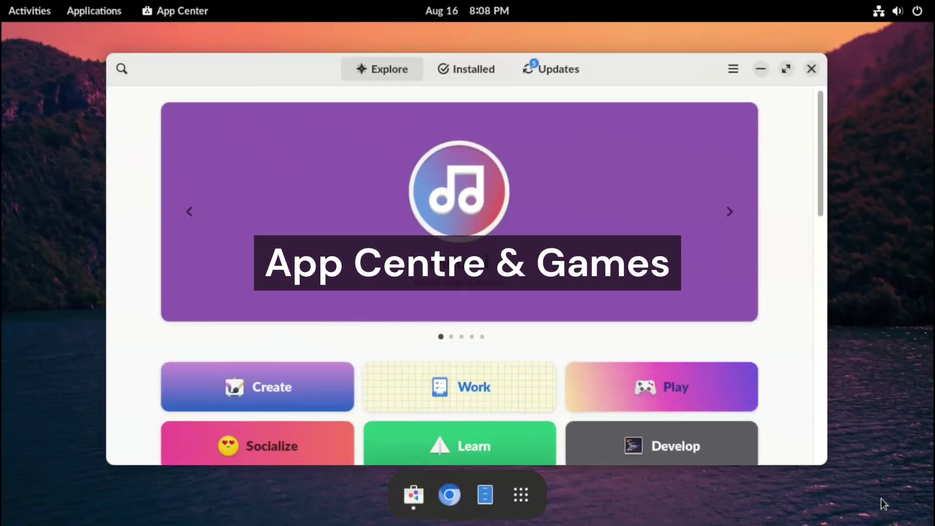
pyautogui.press('pagedown')
pyautogui.press('Down')
pyautogui.press('Down')
pyautogui.press('Down')
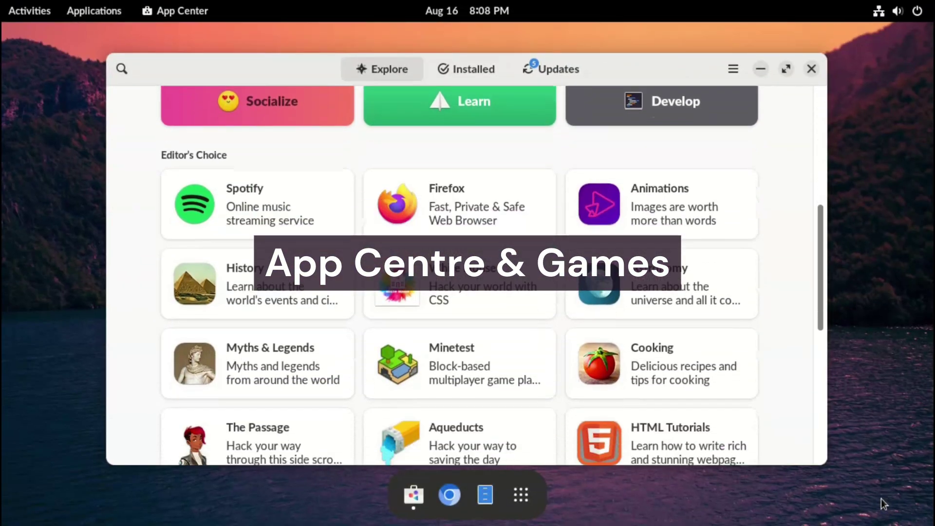
pyautogui.press('Up')
pyautogui.press('Up')
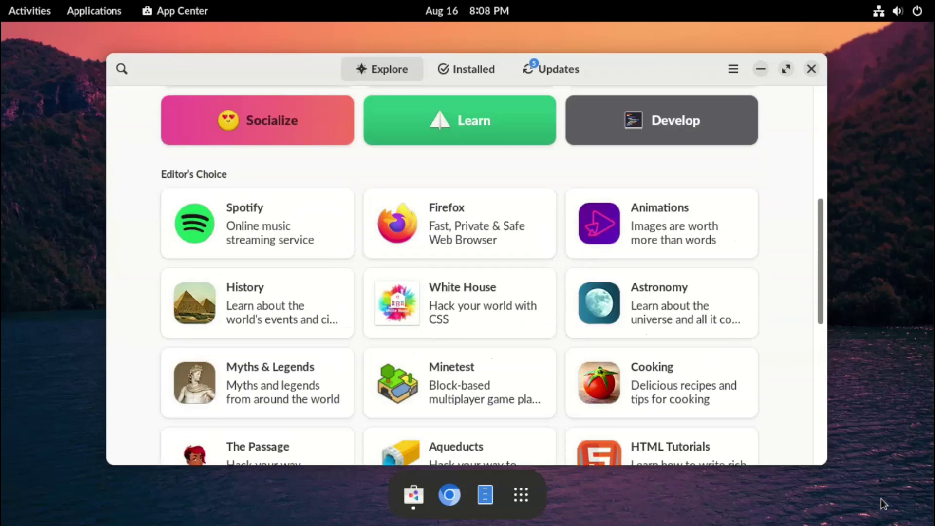
pyautogui.press('Down')
pyautogui.press('Return')
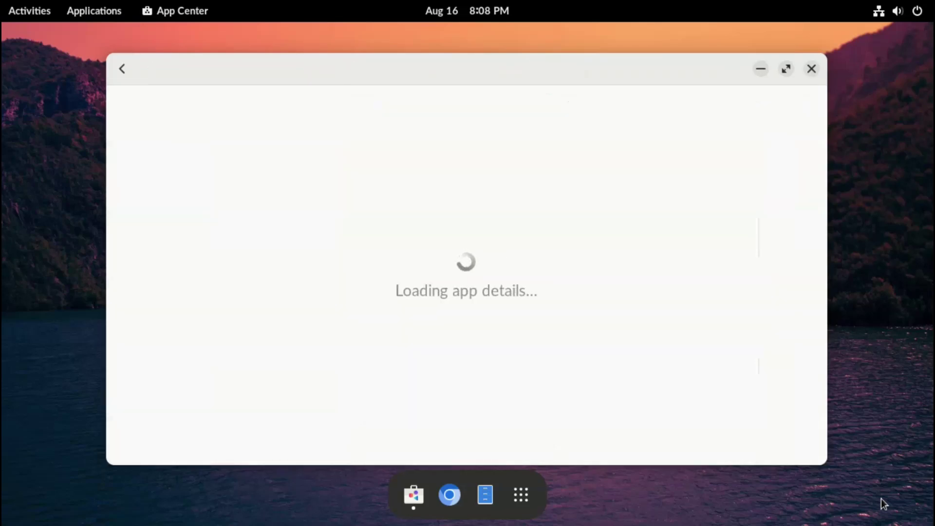
pyautogui.press('Down')
pyautogui.press('Down')
pyautogui.press('Down')
pyautogui.press('Down')
pyautogui.press('Down')
pyautogui.press('Down')
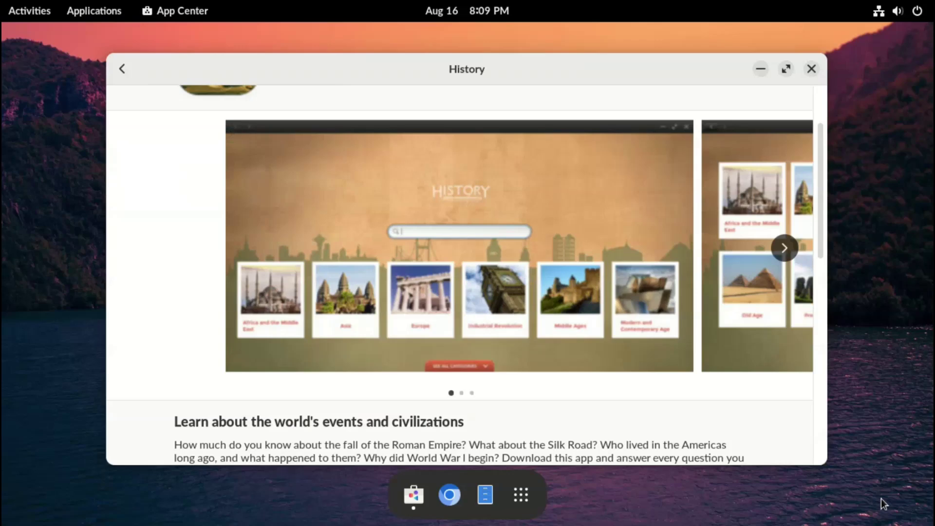
pyautogui.press('Up')
pyautogui.press('Up')
pyautogui.press('Up')
pyautogui.press('Up')
pyautogui.press('Up')
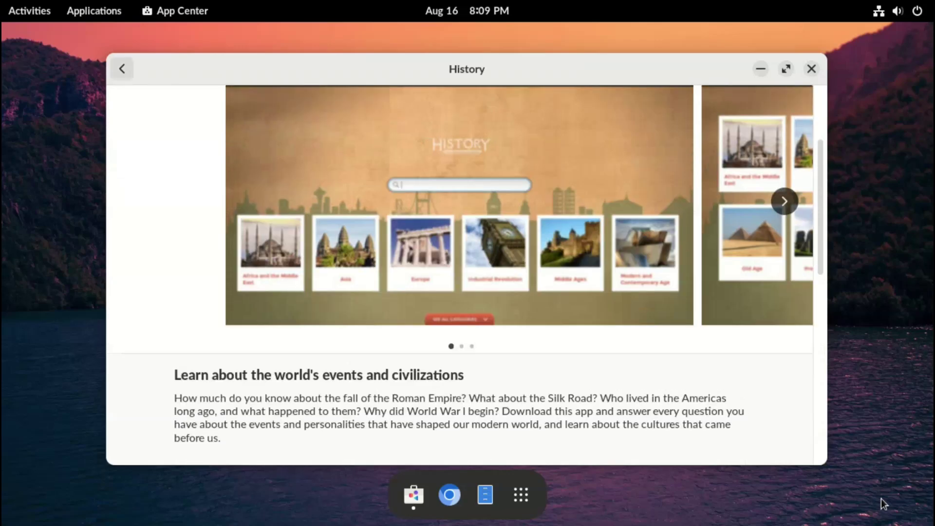
pyautogui.press('Return')
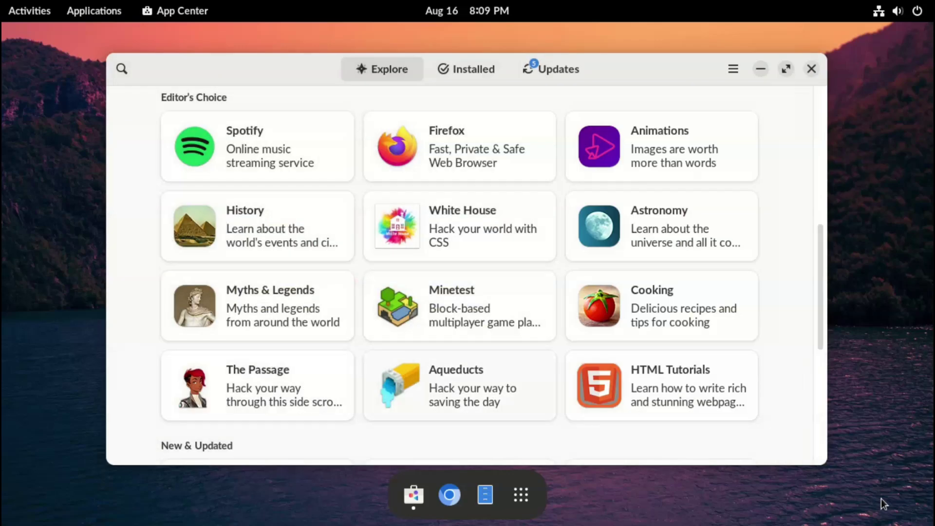
# Browse the Aqueducts game's screenshots and description, then return to Explore
pyautogui.press('Return')
pyautogui.press('Down')
pyautogui.press('Down')
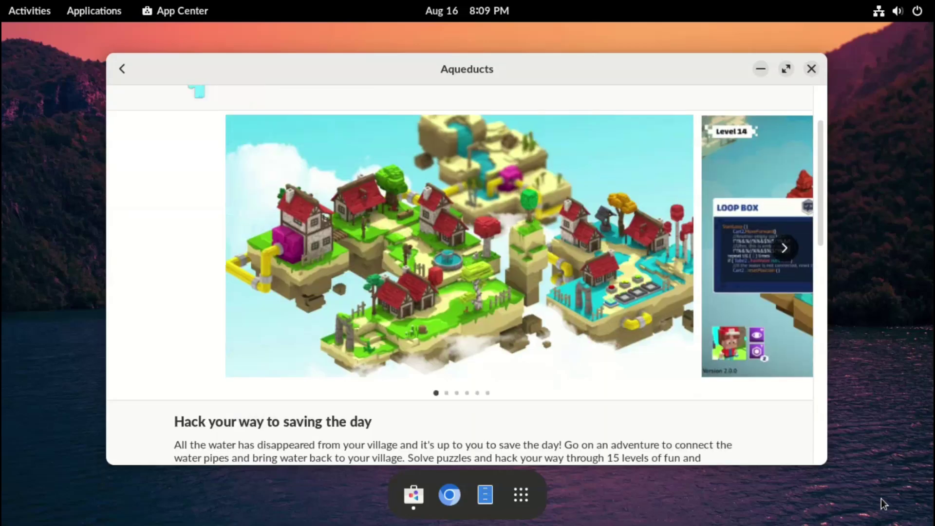
pyautogui.press('Return')
pyautogui.press('Return')
pyautogui.press('Down')
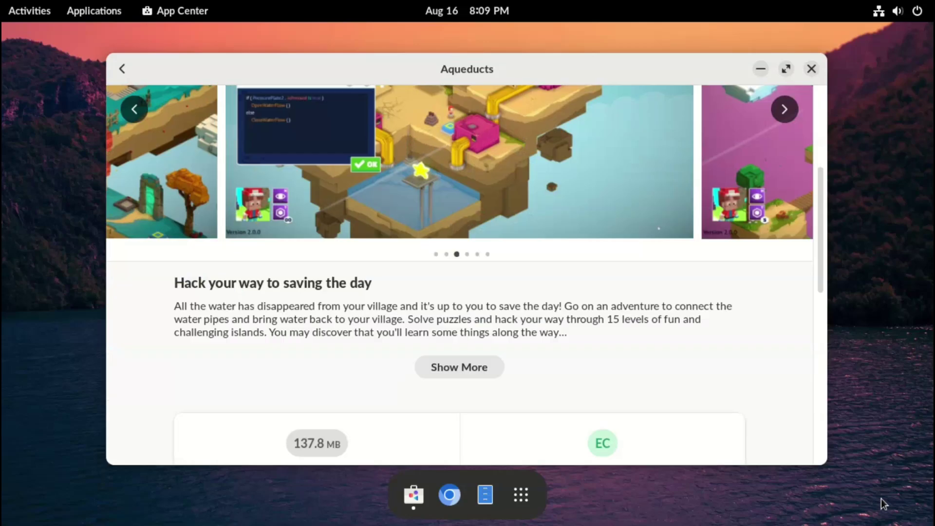
pyautogui.press('Up')
pyautogui.press('Up')
pyautogui.press('Return')
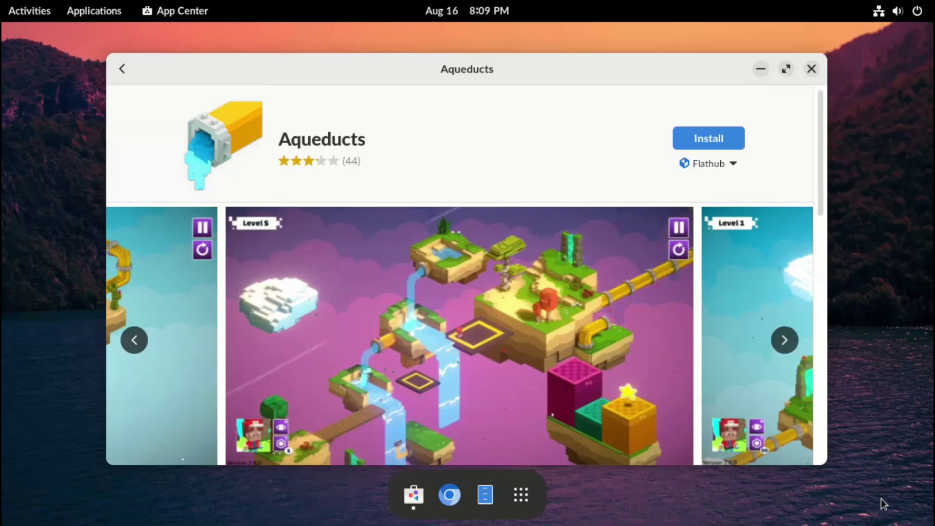
pyautogui.hotkey('alt', 'Left')
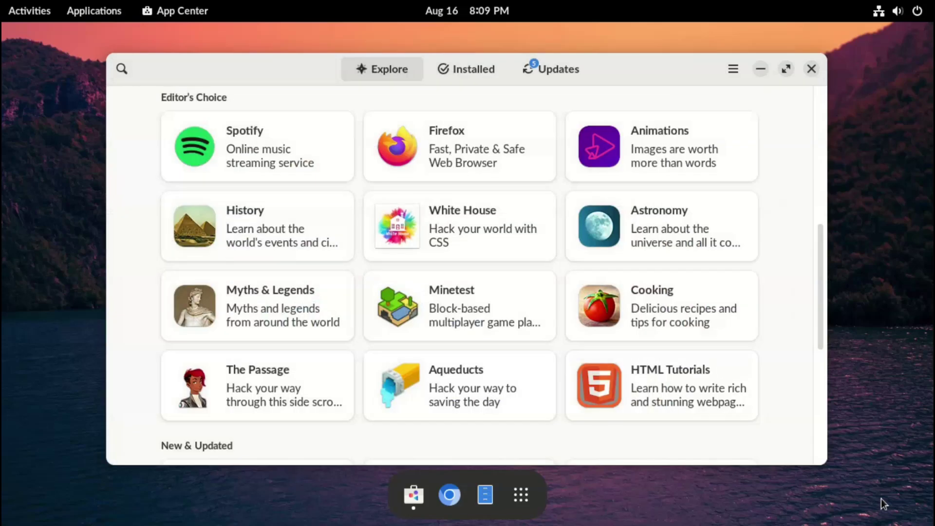
# Preview the Minetest game's screenshots and return to Explore
pyautogui.press('Return')
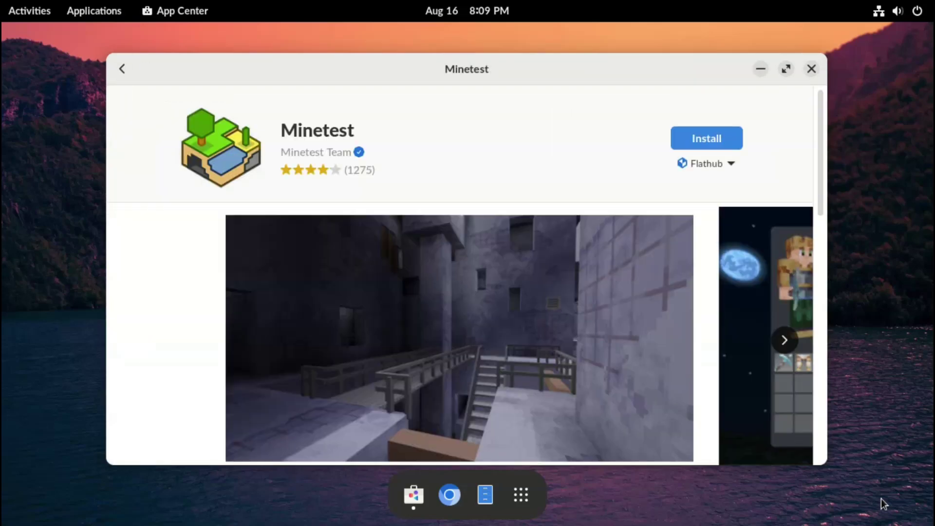
pyautogui.press('Tab')
pyautogui.press('Return')
pyautogui.press('Return')
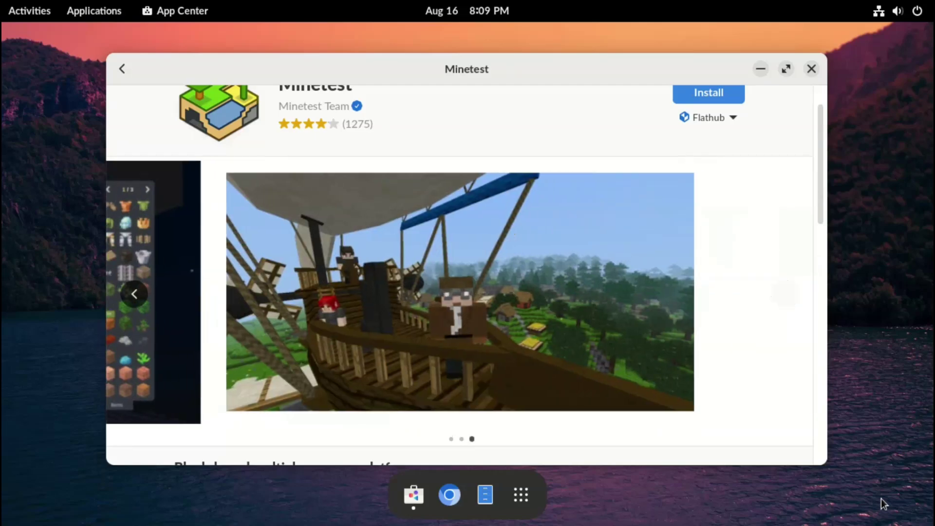
pyautogui.hotkey('alt', 'Left')
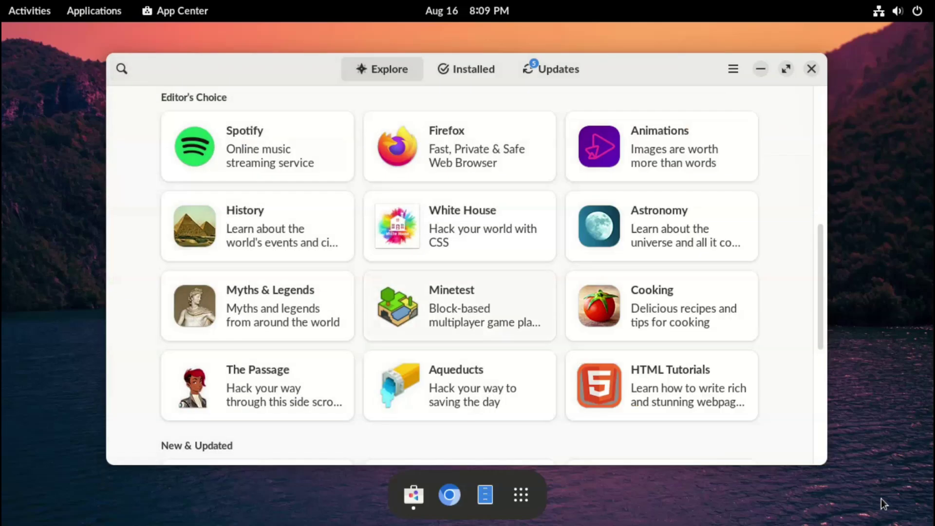
# Look over the White House game's page and start installing it
pyautogui.press('Up')
pyautogui.press('Return')
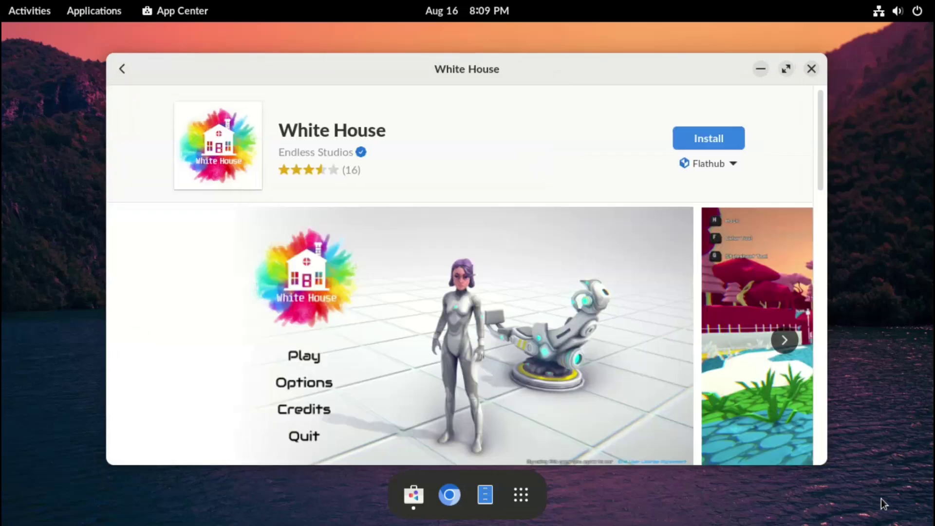
pyautogui.press('Down')
pyautogui.press('Up')
pyautogui.press('Right')
pyautogui.press('Right')
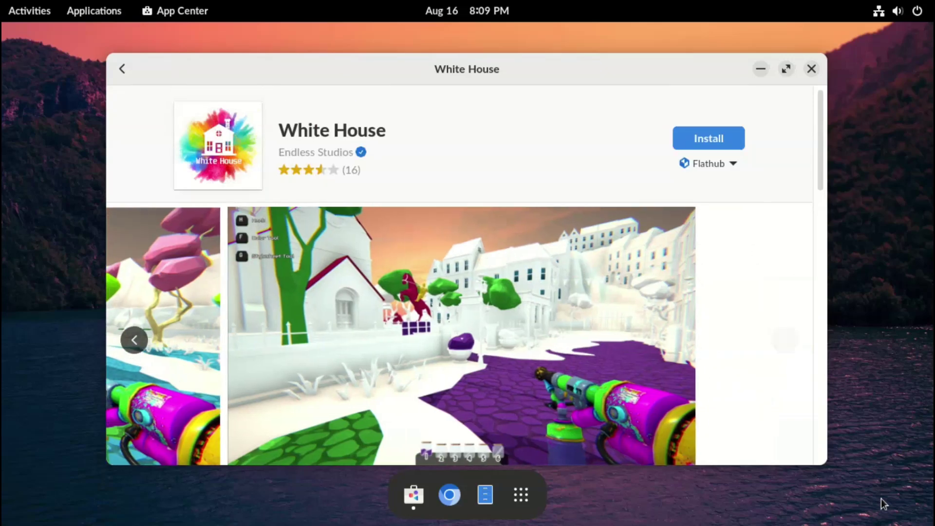
pyautogui.press('Return')
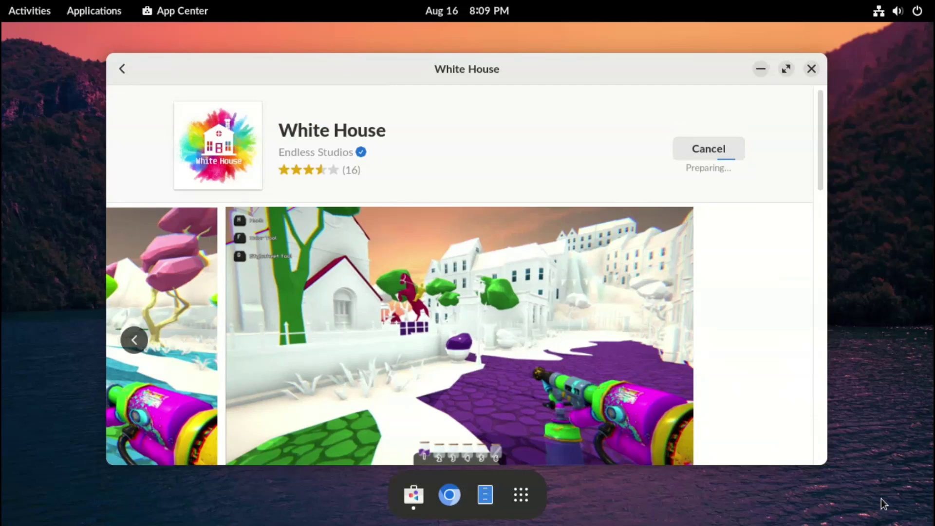
pyautogui.hotkey('alt', 'Left')
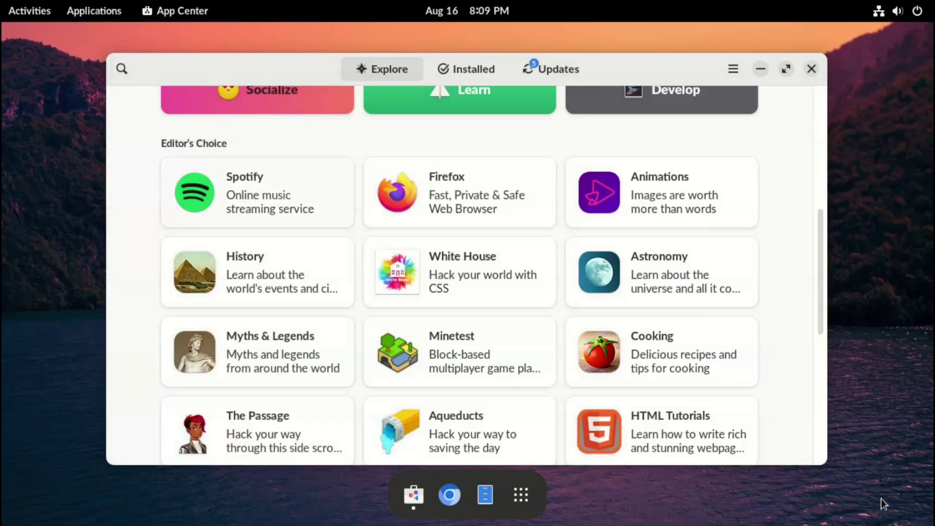
# Check the Animations app's download source details, then return to Explore's New & Updated apps
pyautogui.press('Return')
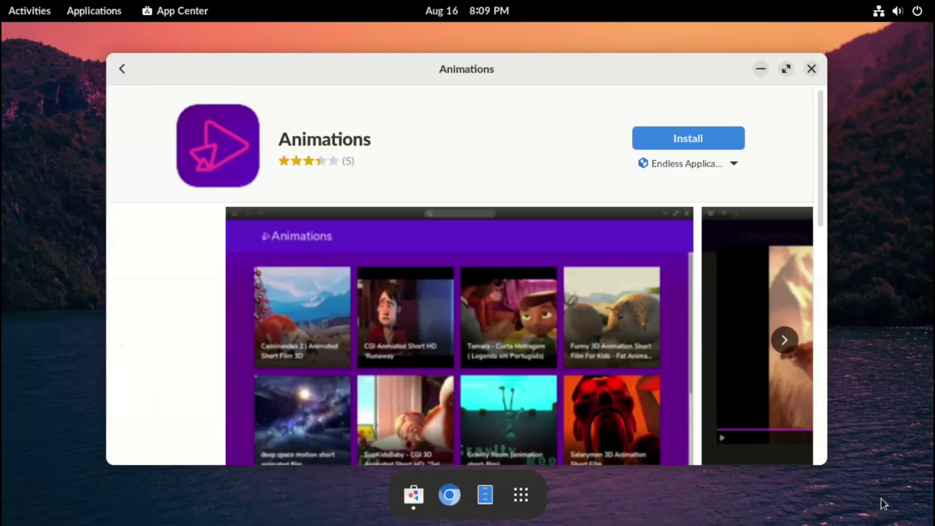
pyautogui.press('Tab')
pyautogui.press('Tab')
pyautogui.press('Return')
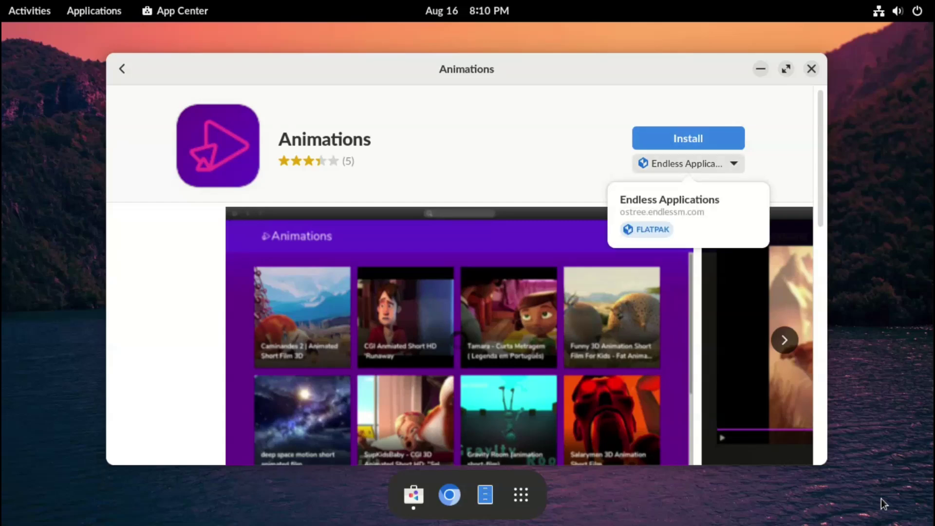
pyautogui.press('Escape')
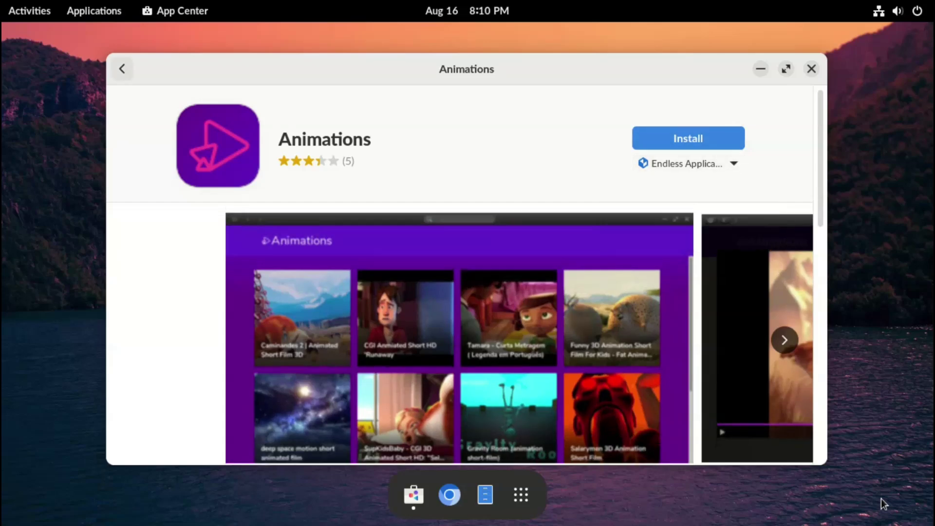
pyautogui.press('Escape')
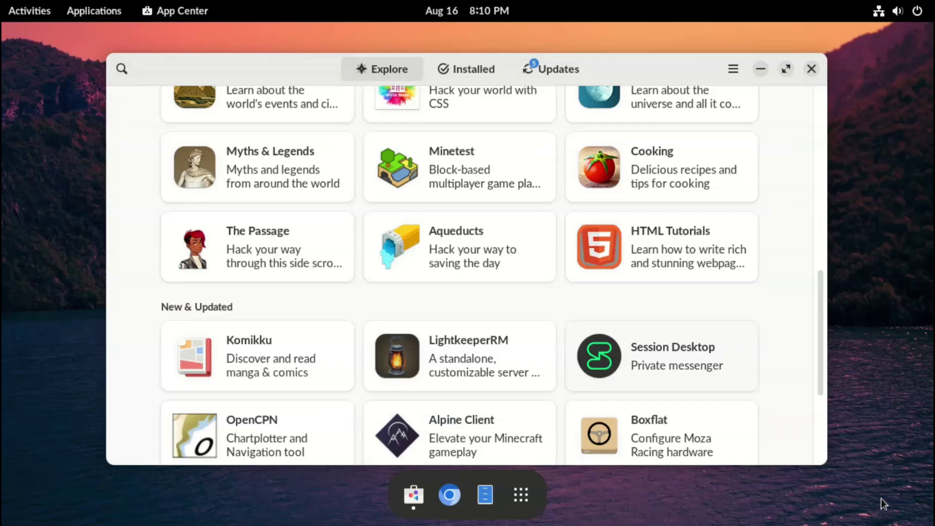